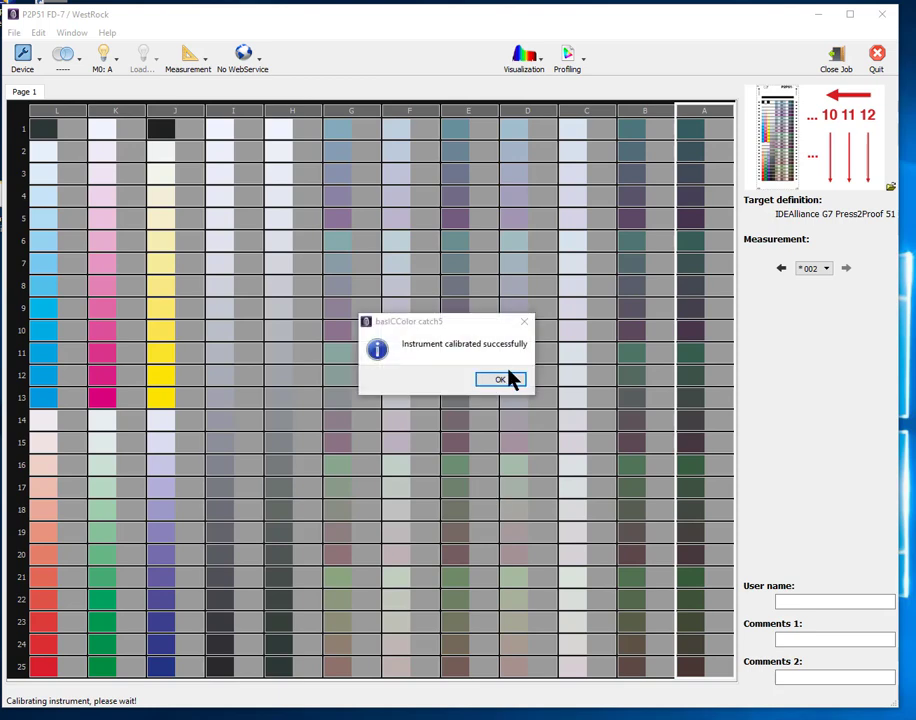
Step: Dismiss the calibration and measurement-error messages and rescan the chart starting from strip A
left_click(512, 383)
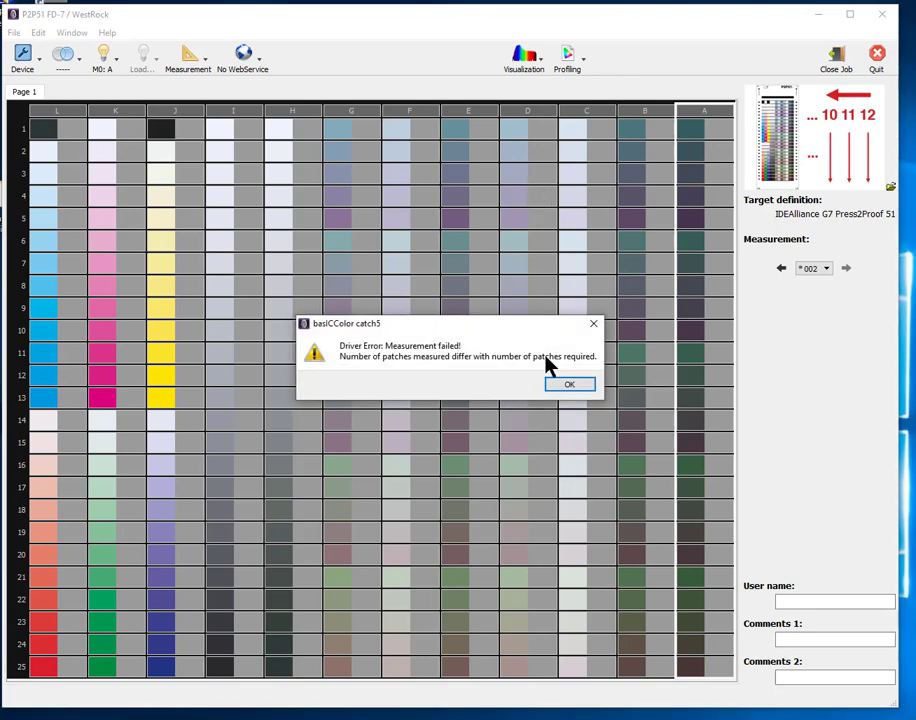
left_click(575, 386)
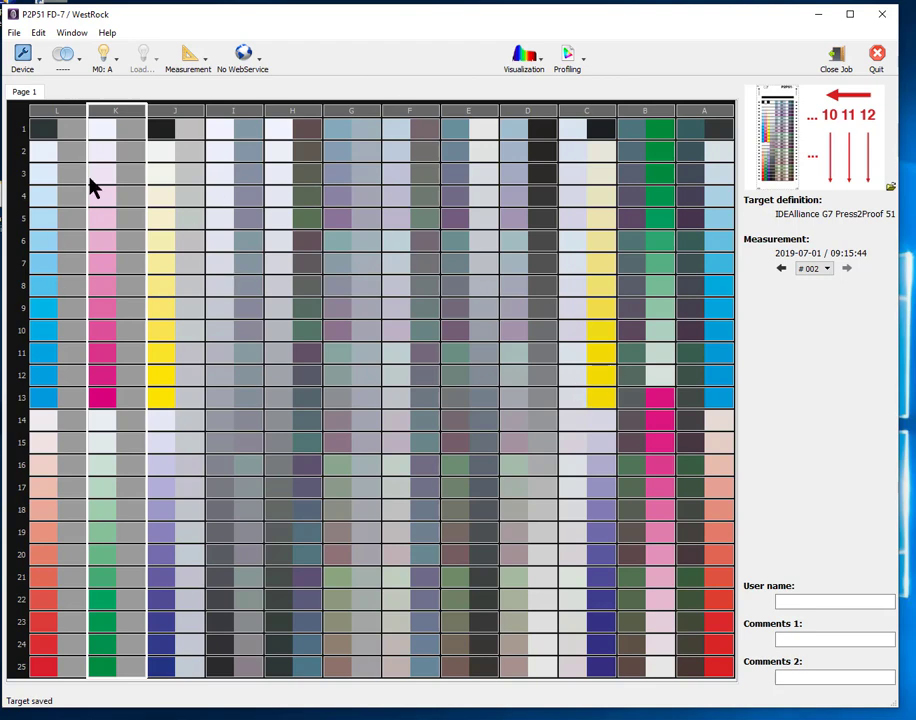
left_click(709, 113)
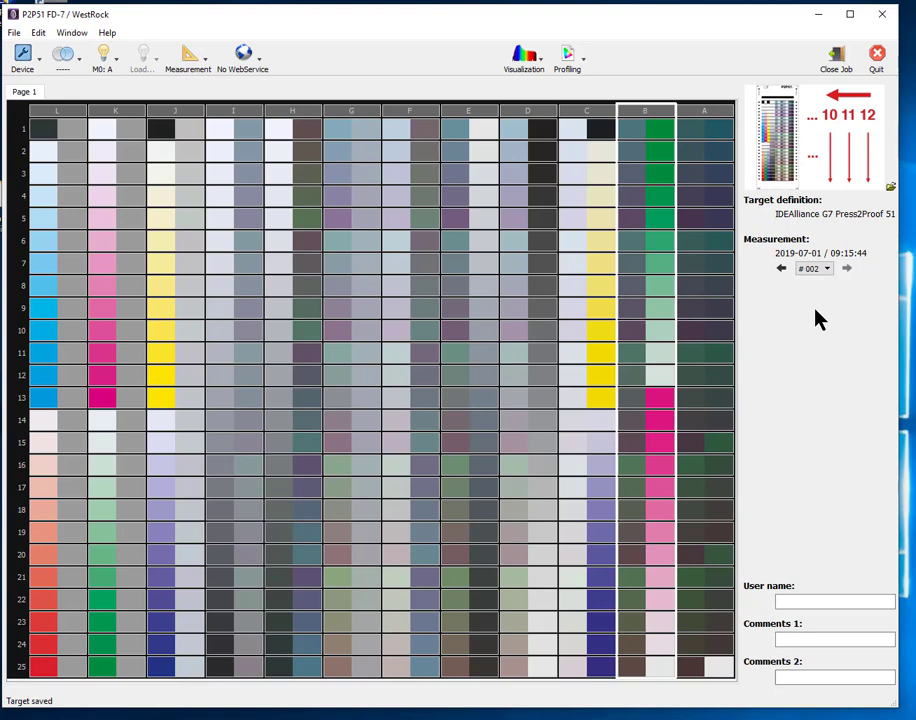
left_click(697, 112)
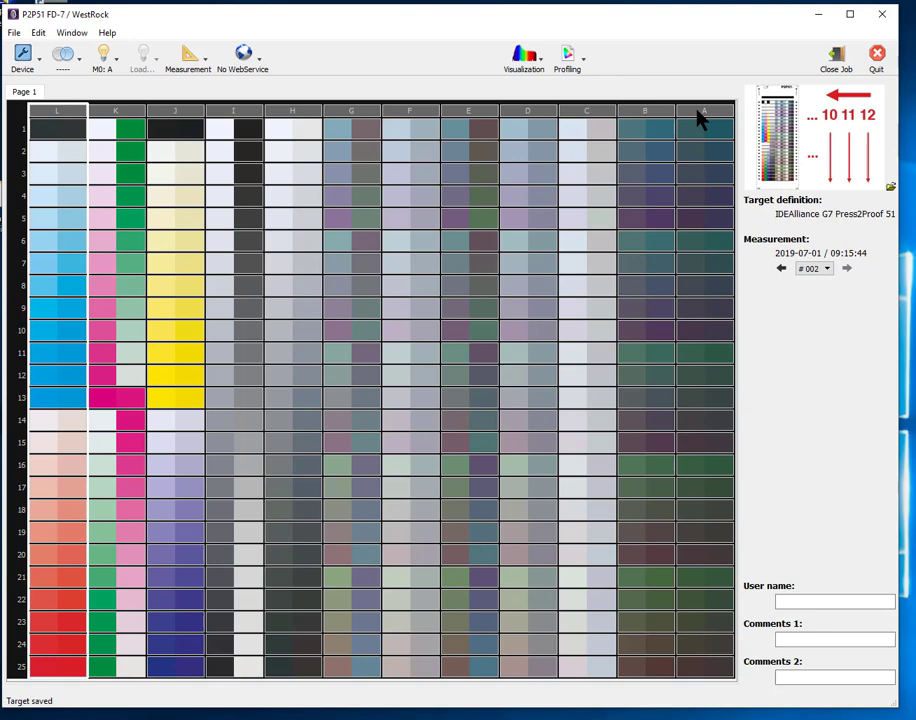
Step: Fill in the user name as Scan MOde and the comments as FD-7 and YouTube, and save the job
left_click(797, 602)
type("Scan MOde")
key("Tab")
type("FD")
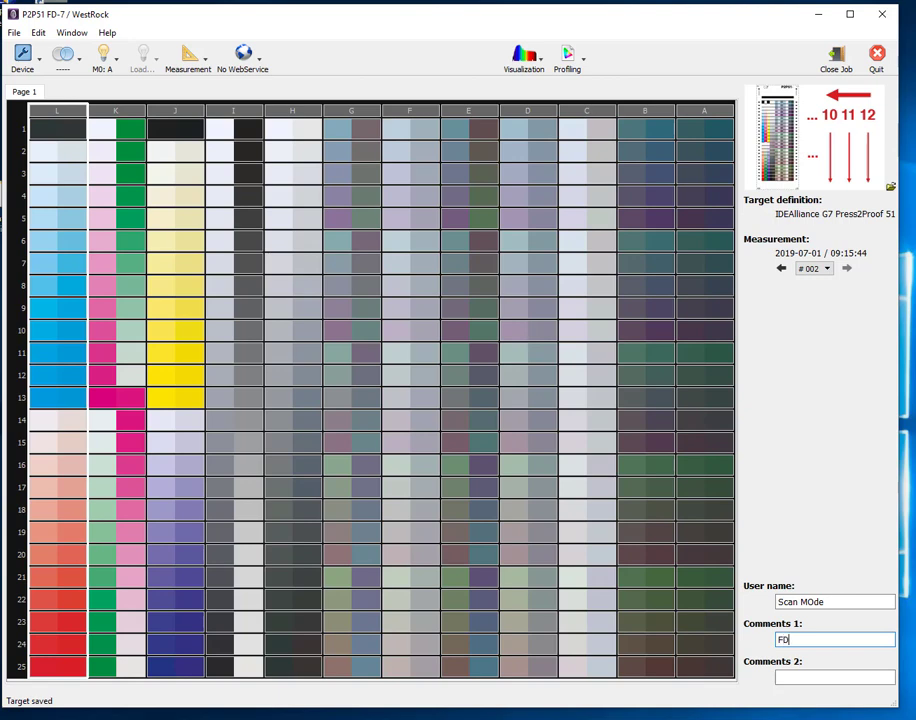
type("-7")
key("Tab")
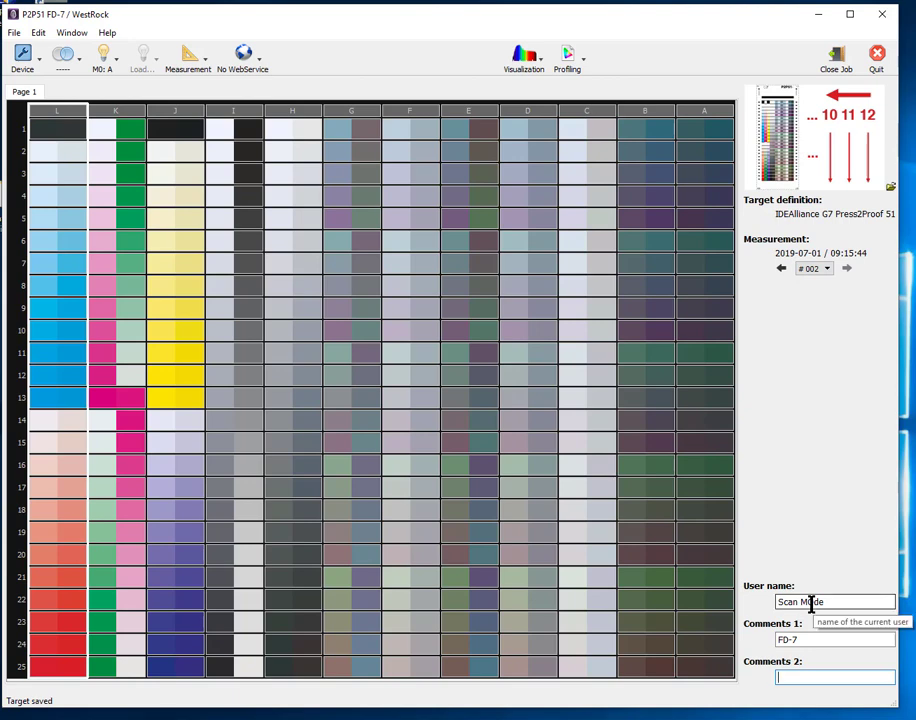
type("YouTube")
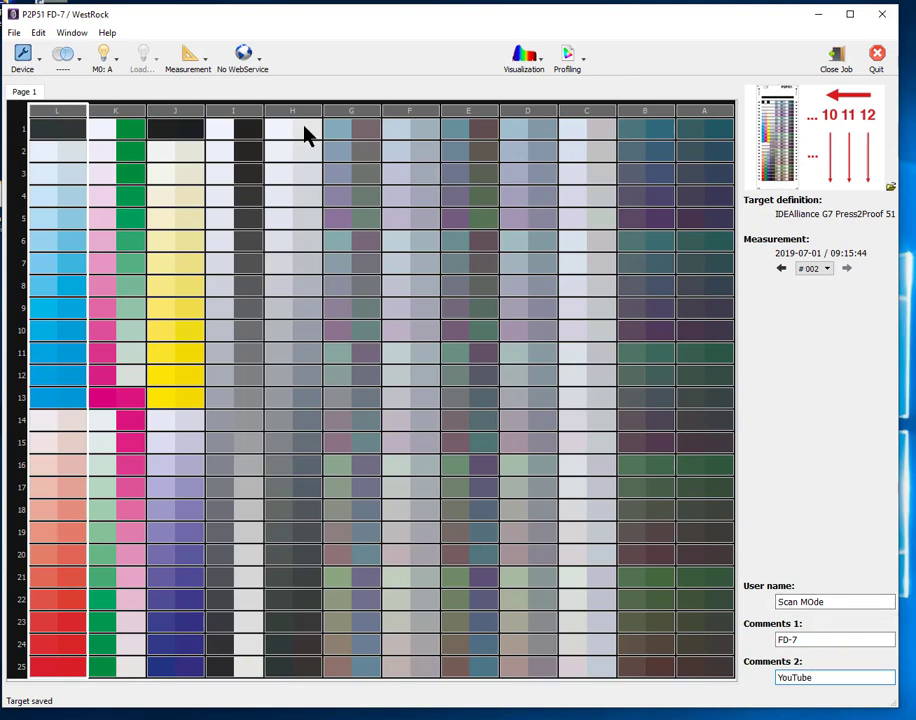
left_click(14, 30)
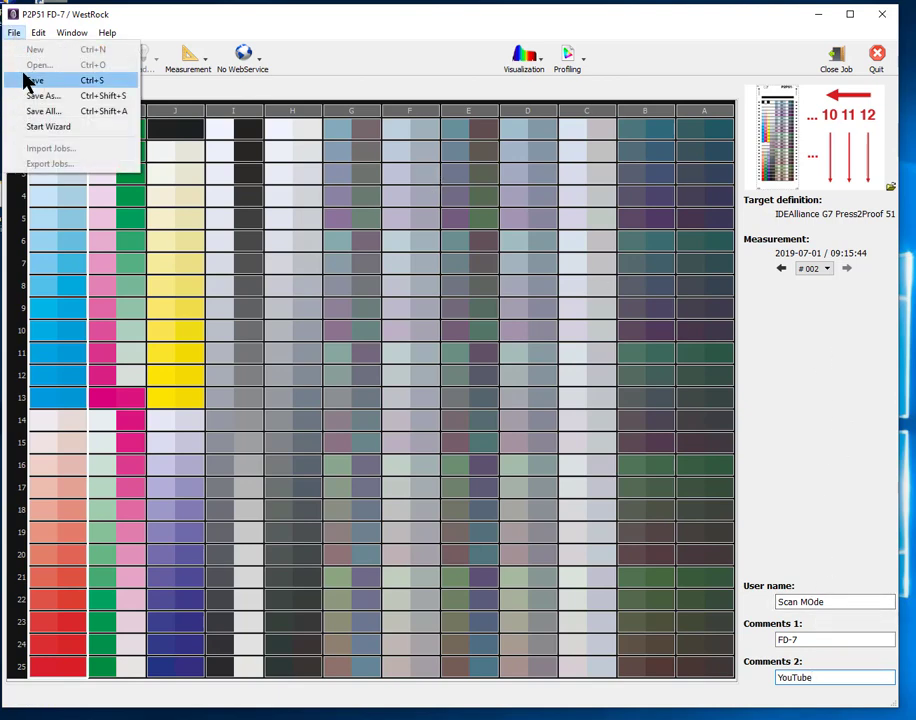
left_click(24, 77)
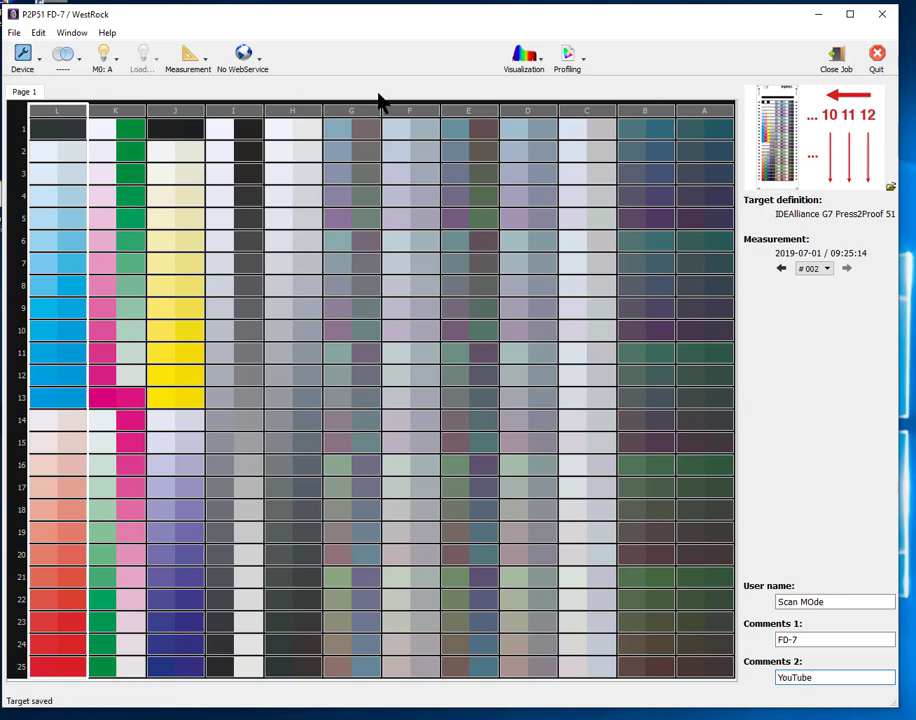
Step: Start saving a copy of the measurements in ISO12642 text format to the KONICA MINOLTA folder
left_click(13, 33)
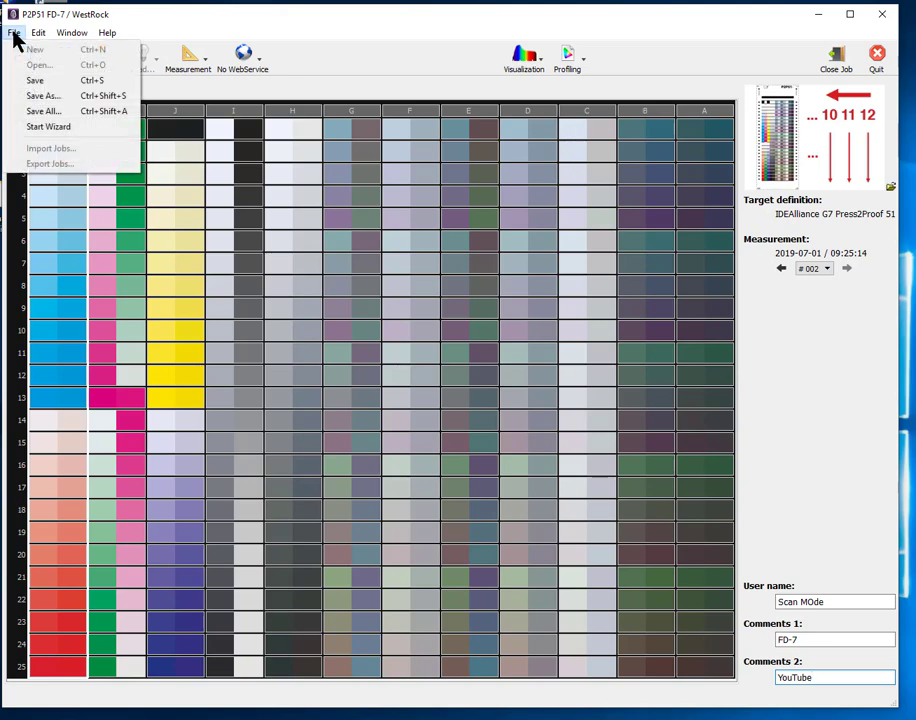
left_click(30, 95)
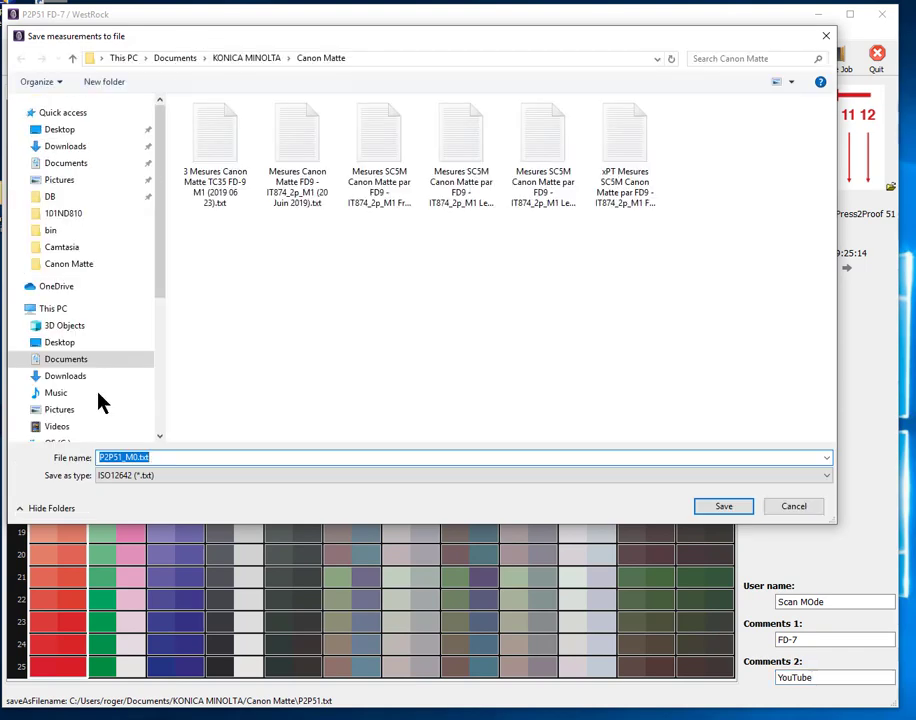
left_click(170, 478)
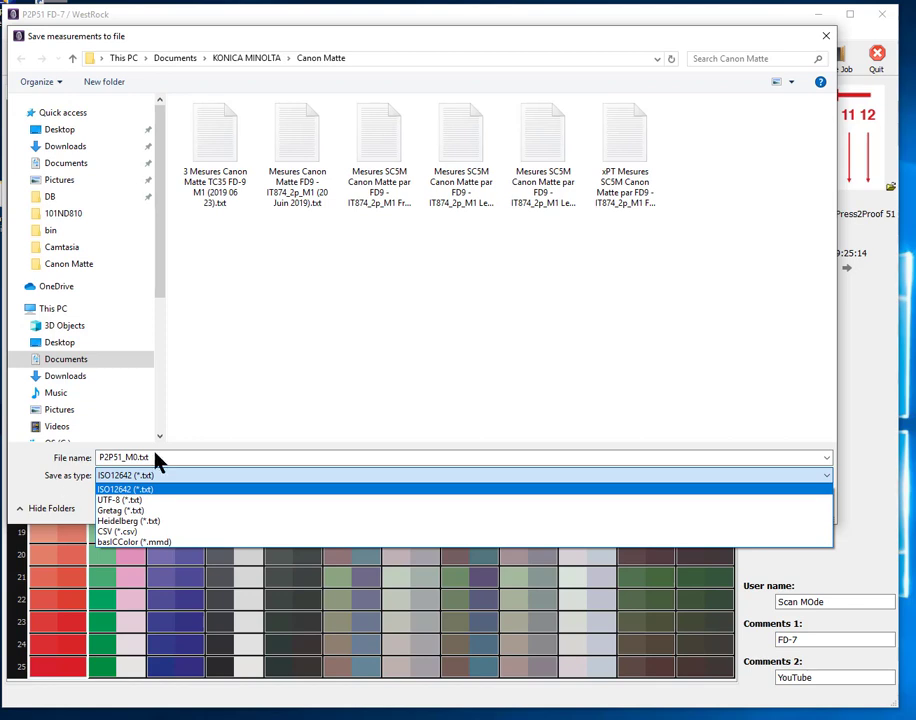
left_click(182, 461)
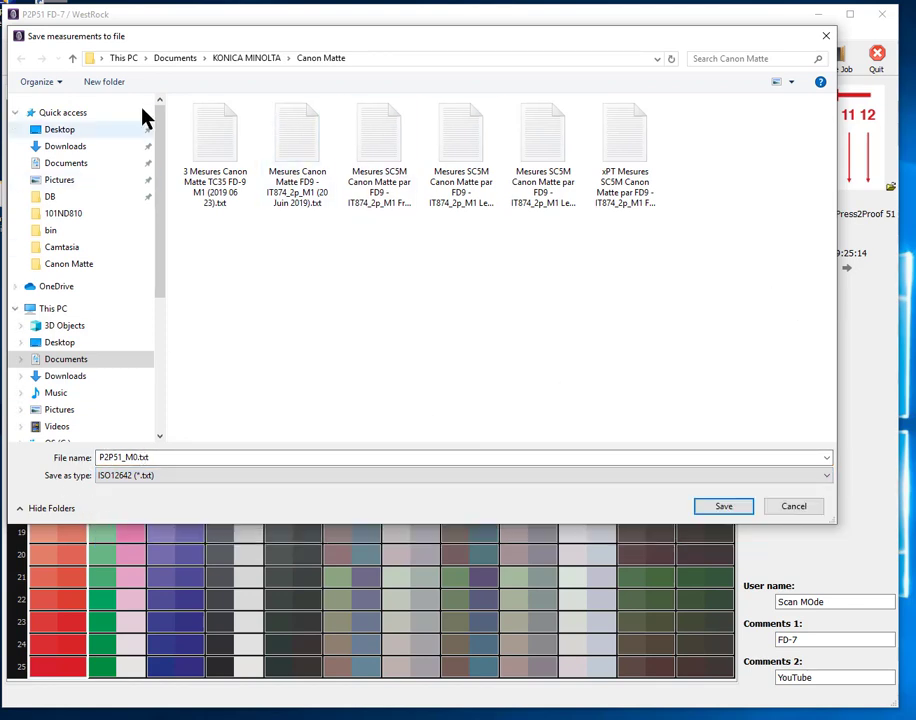
left_click(262, 58)
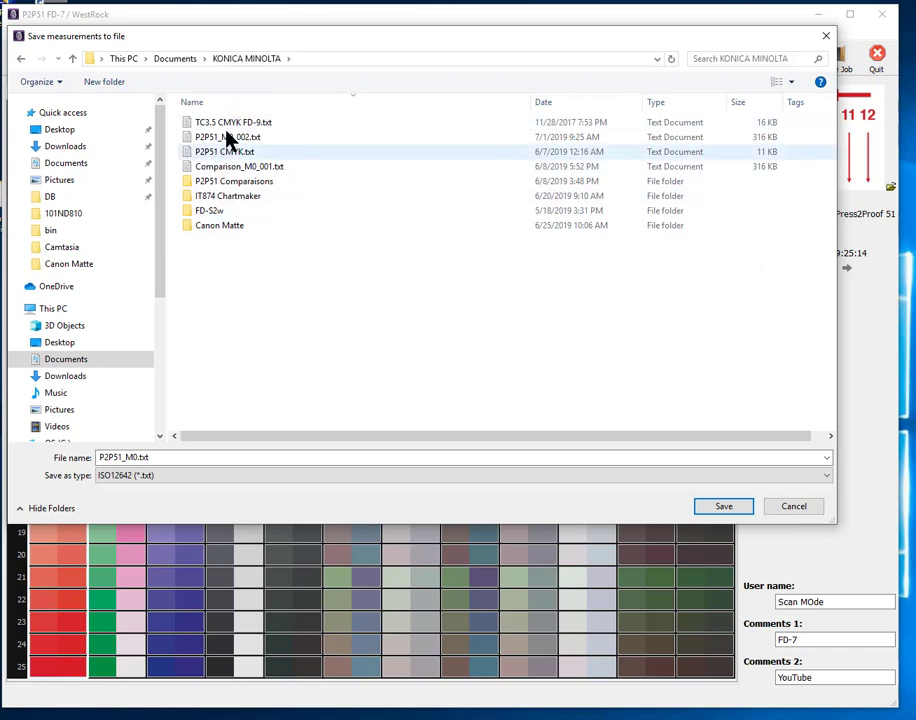
left_click_drag(229, 41, 337, 98)
Step: Name the measurement file "P2P51_M0 FD-7 Scan MOde NO18 (July 1st 2019).txt"
left_click(233, 565)
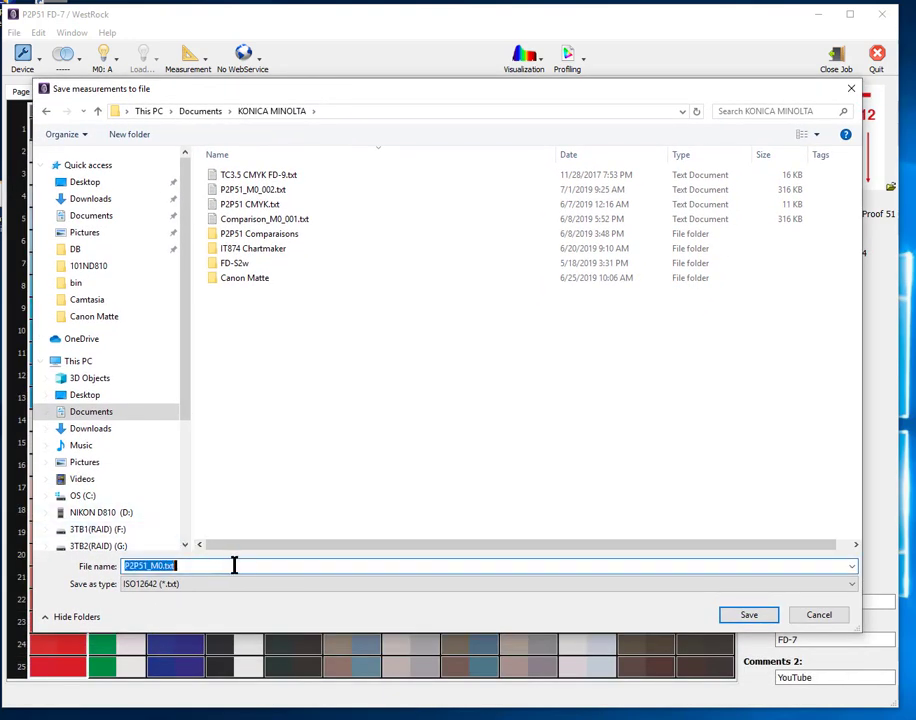
left_click(233, 565)
key("Left")
key("Left")
key("Left")
key("Left")
type("FD-7 Scan MOde")
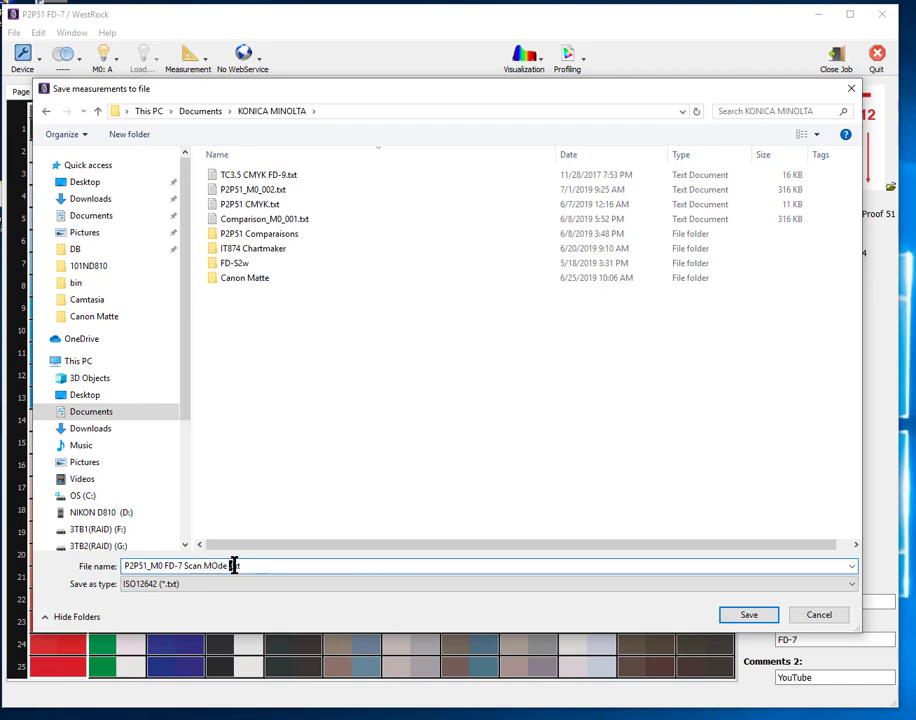
type(" M018")
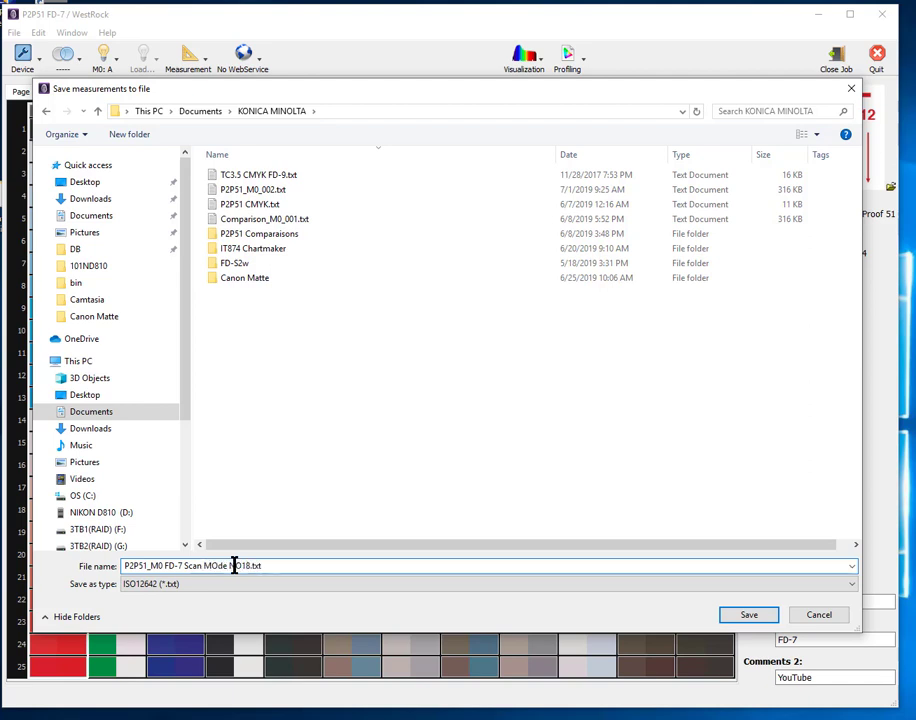
type(" (July 1st 2019)")
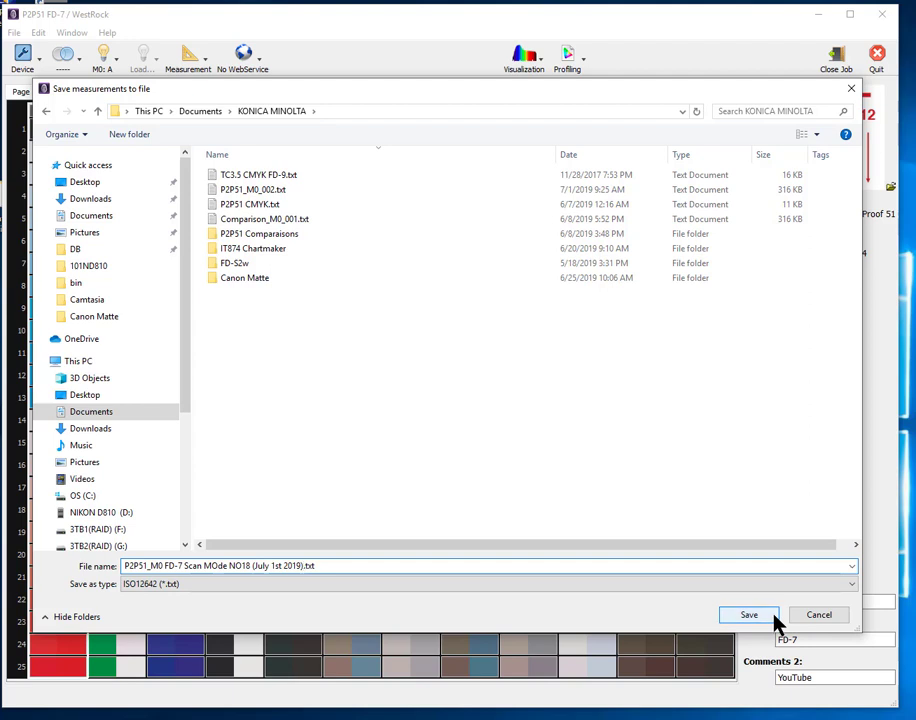
Step: Correct "MOde" to "Mode" in the measurement file's name
key("Left")
key("Left")
key("Left")
key("Left")
key("Left")
key("Left")
key("Left")
key("Left")
key("Left")
key("Left")
key("Left")
key("Left")
key("Left")
key("Left")
key("Left")
key("Left")
key("Left")
key("Left")
key("Left")
key("Left")
key("Left")
key("Left")
key("Left")
key("Left")
key("Delete")
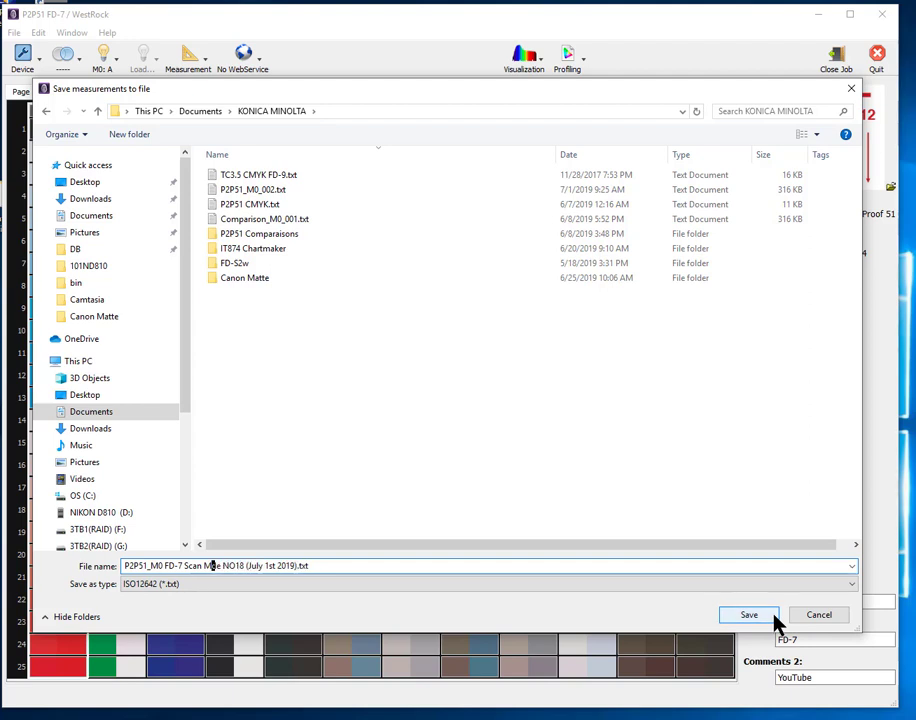
type("o")
Step: Insert ", ISO12642" after FD-7 in the file name and save the measurements
key("Left")
key("Left")
key("Left")
key("Left")
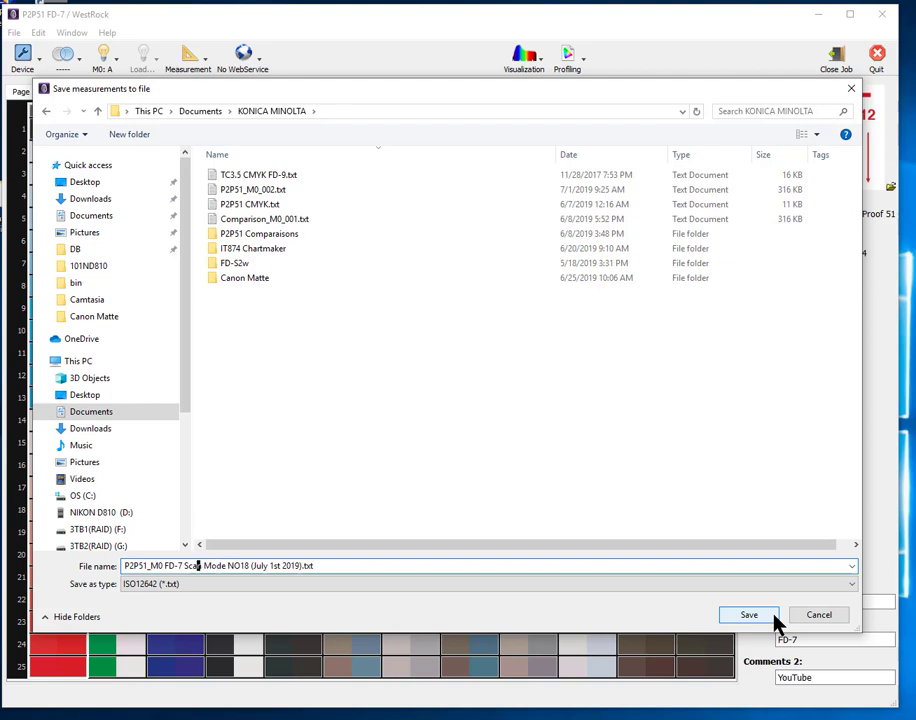
key("Left")
key("Left")
key("Left")
key("Left")
type(", ")
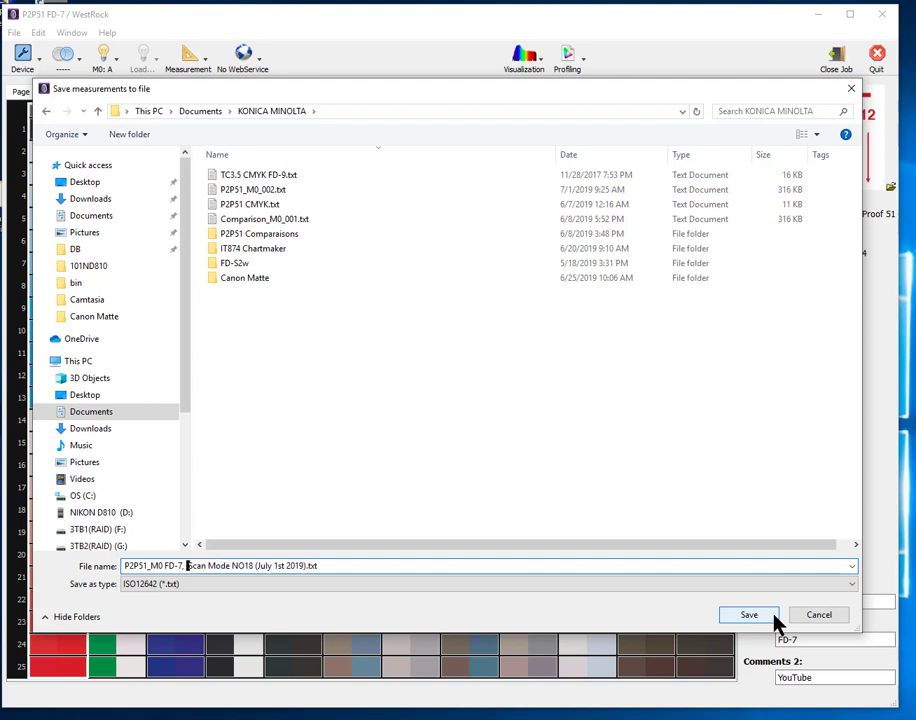
type("ISO12")
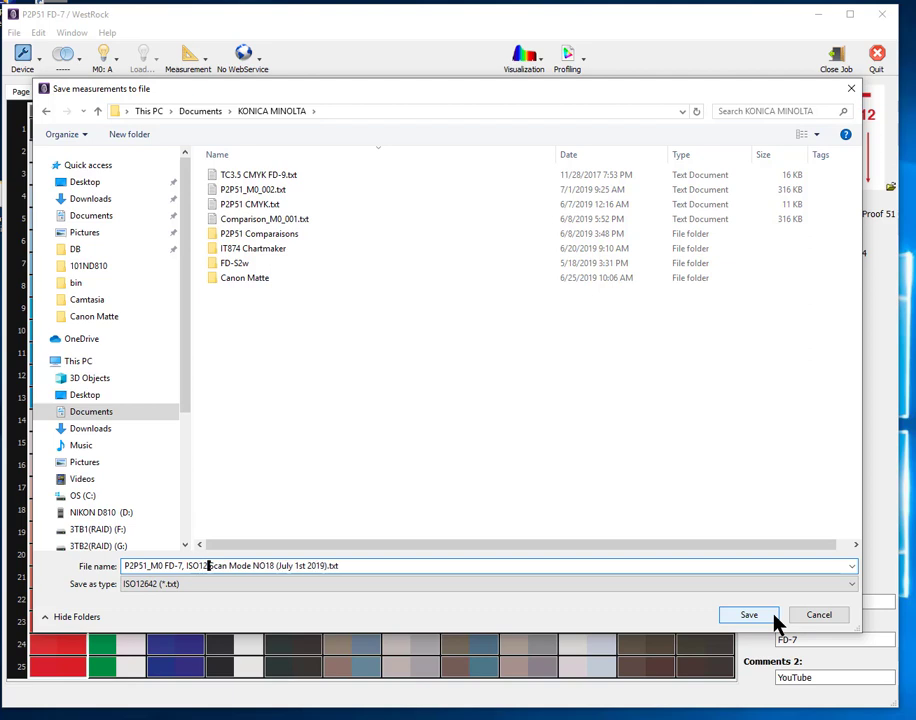
type("642")
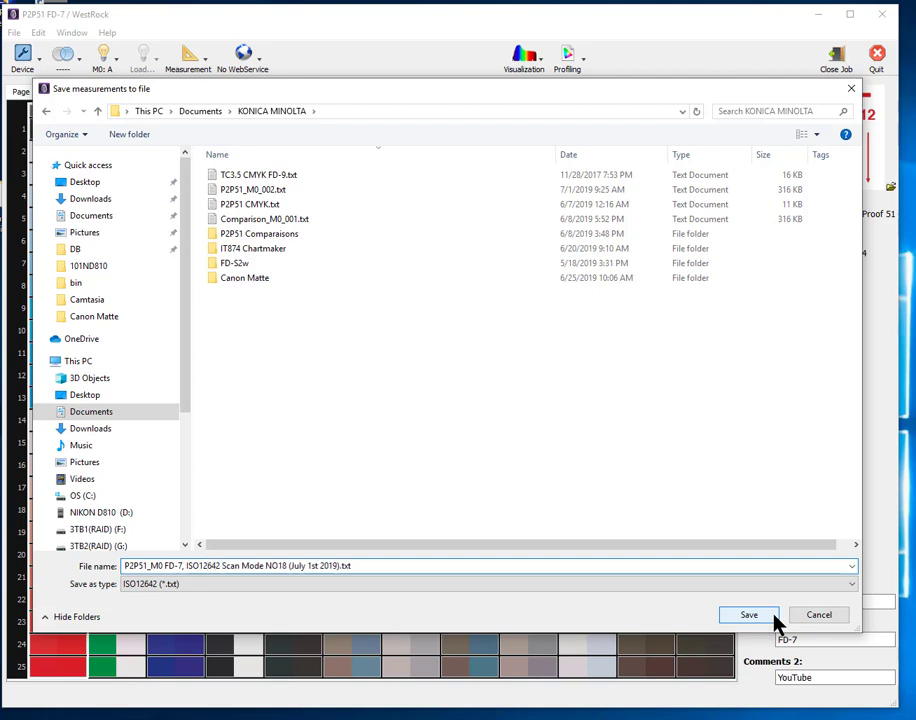
key("Left")
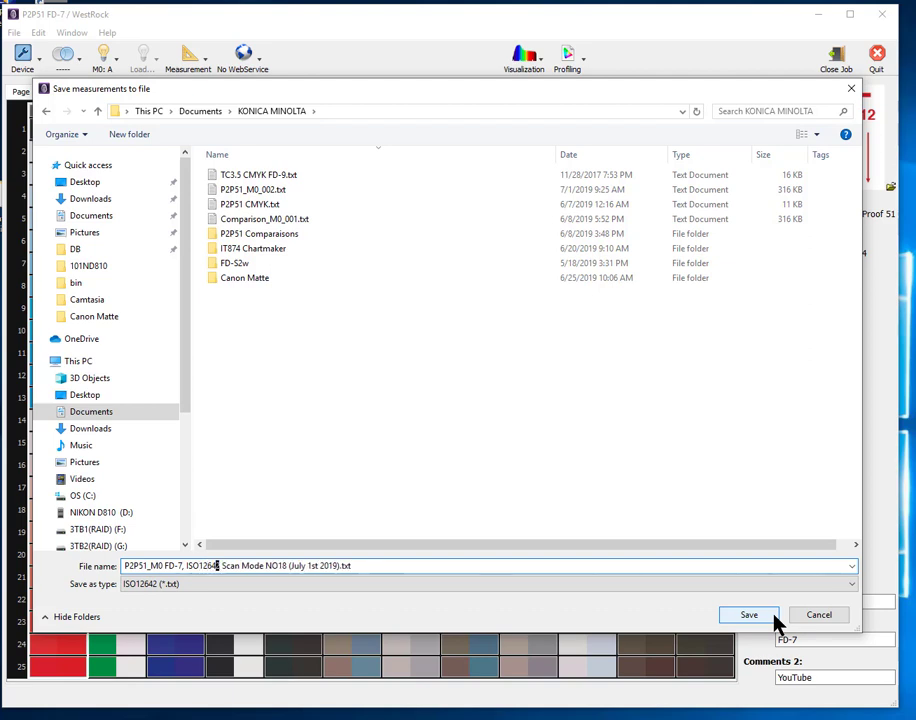
key("Right")
key("Right")
key("Right")
key("Right")
key("Right")
key("Right")
key("Right")
key("Right")
key("Right")
key("Right")
key("Right")
key("Right")
key("Right")
key("Right")
key("Right")
key("Right")
key("Right")
key("Right")
key("Right")
key("Right")
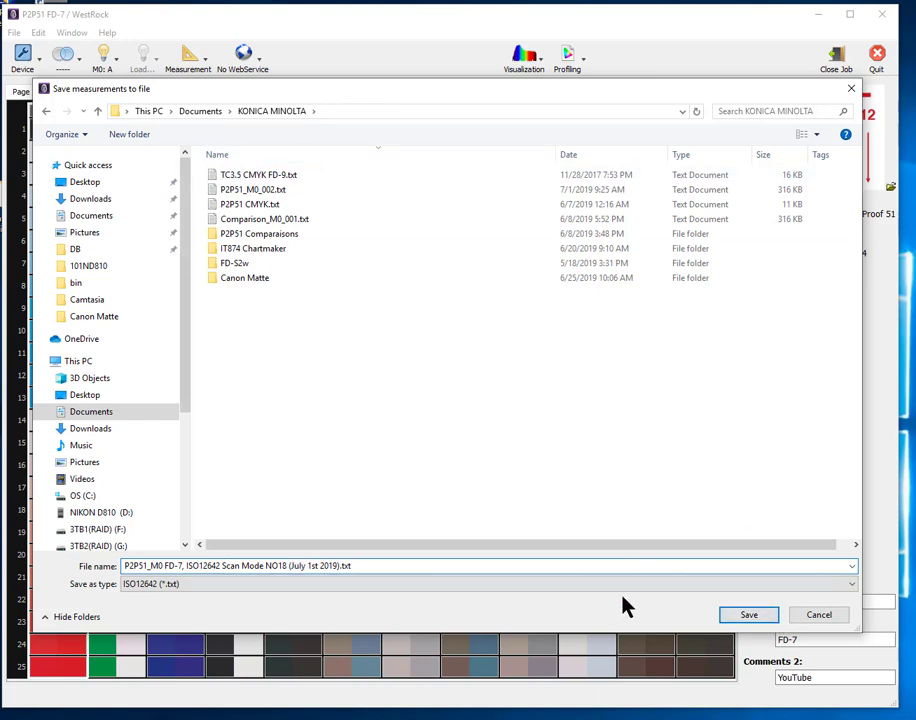
left_click(758, 616)
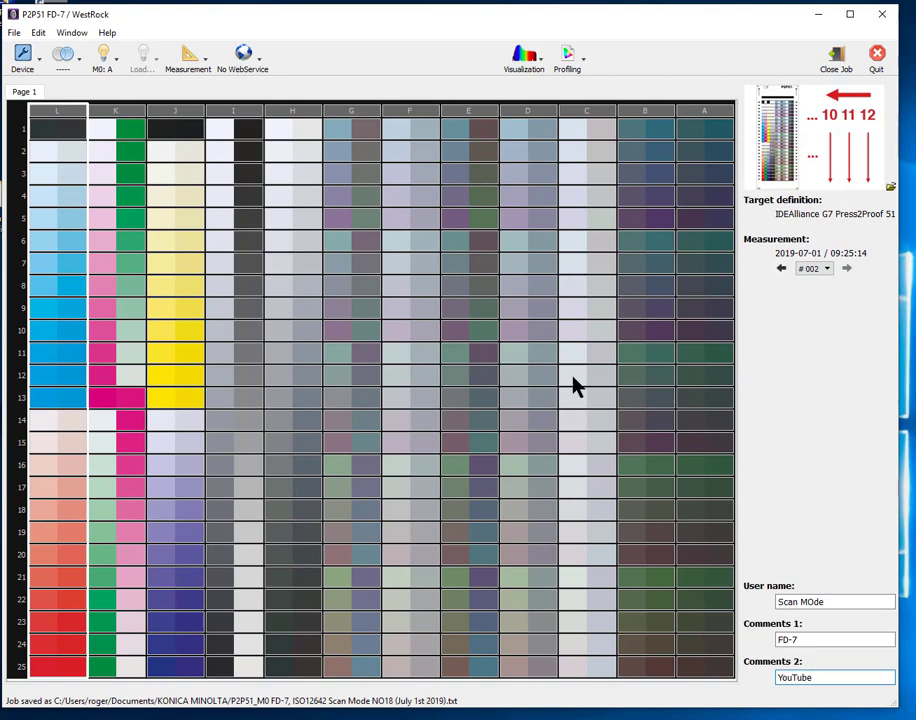
Step: Examine the spectral curves and density values of the solid cyan, magenta and yellow patches and the first patch of strip K
left_click(48, 398)
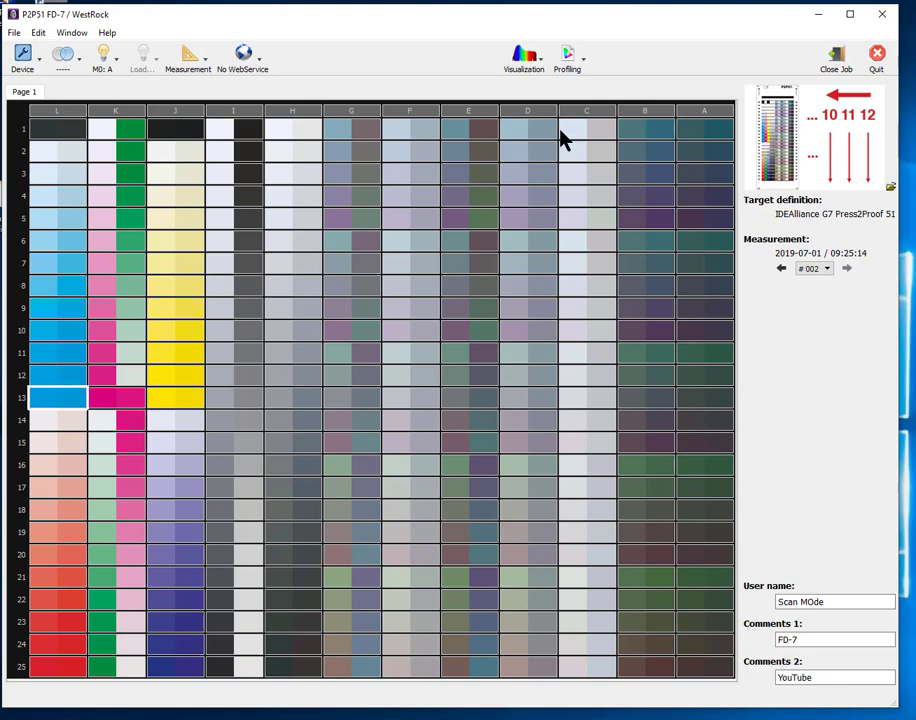
left_click(530, 55)
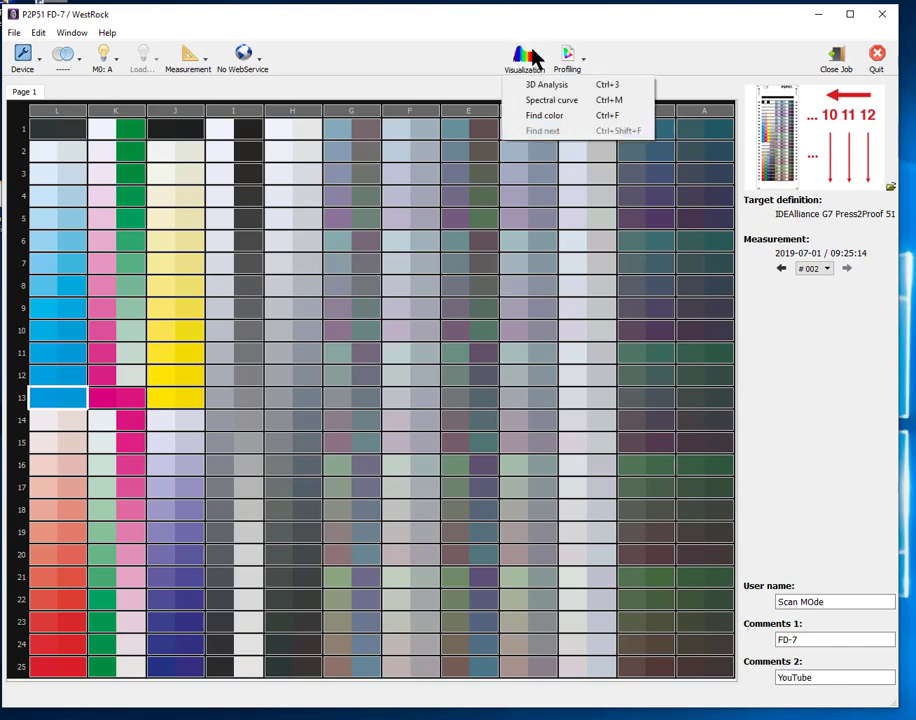
left_click(538, 102)
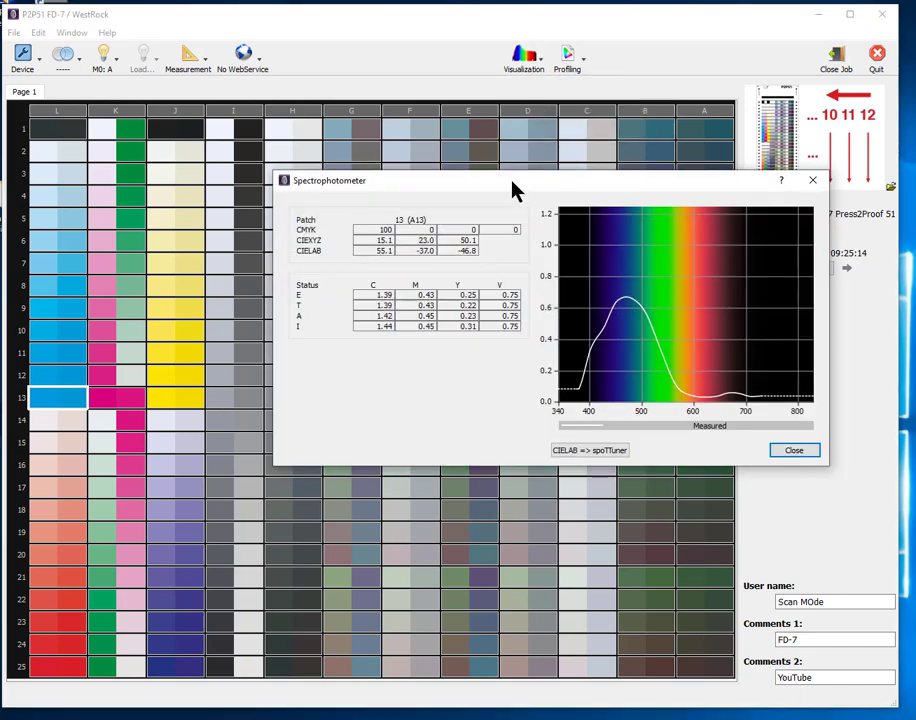
left_click_drag(515, 190, 462, 172)
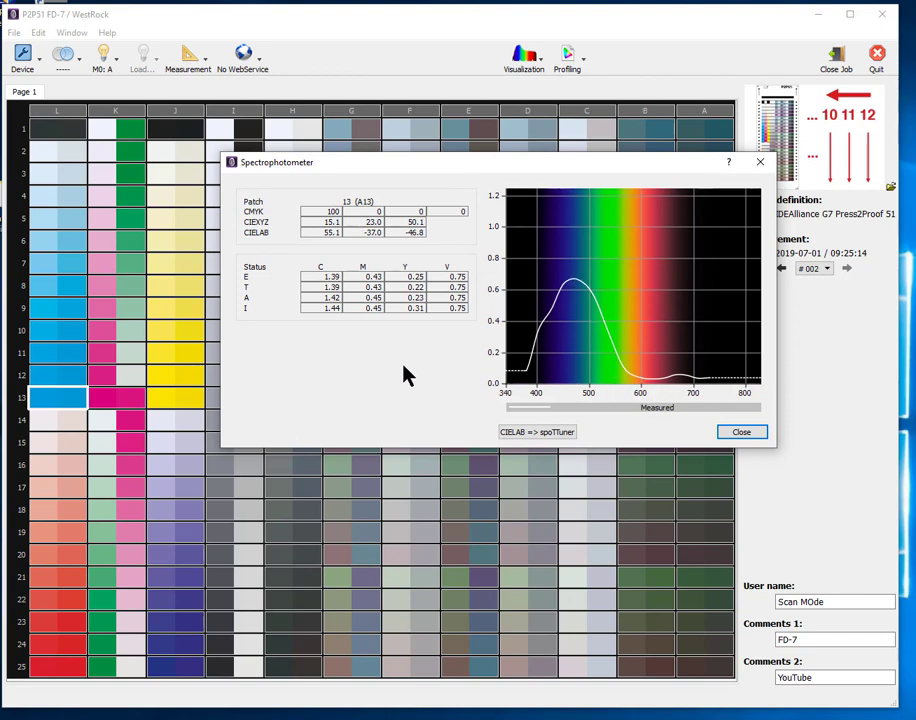
left_click(135, 402)
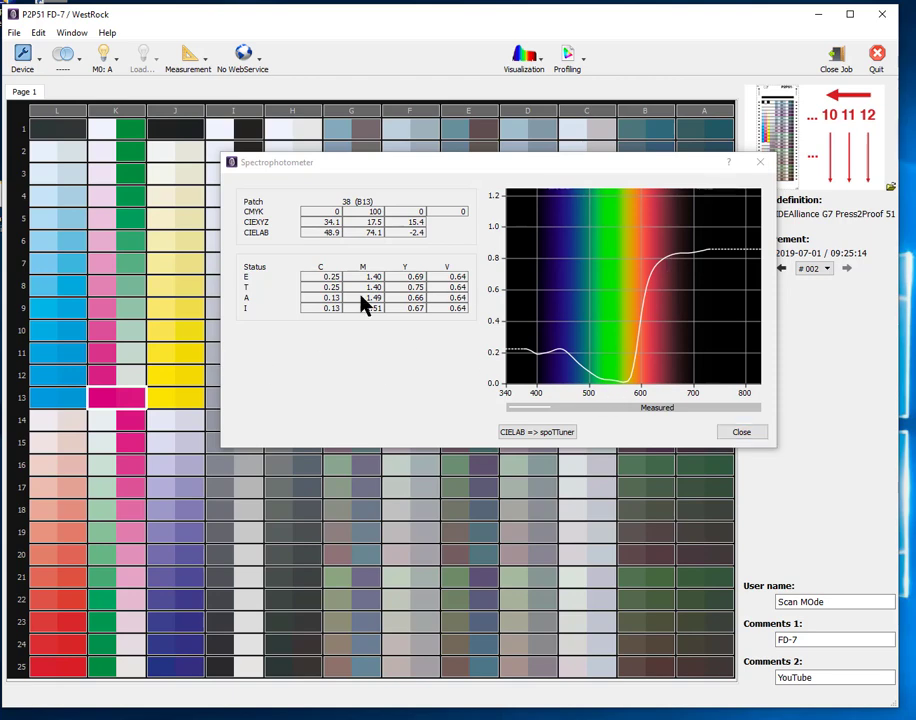
left_click(176, 403)
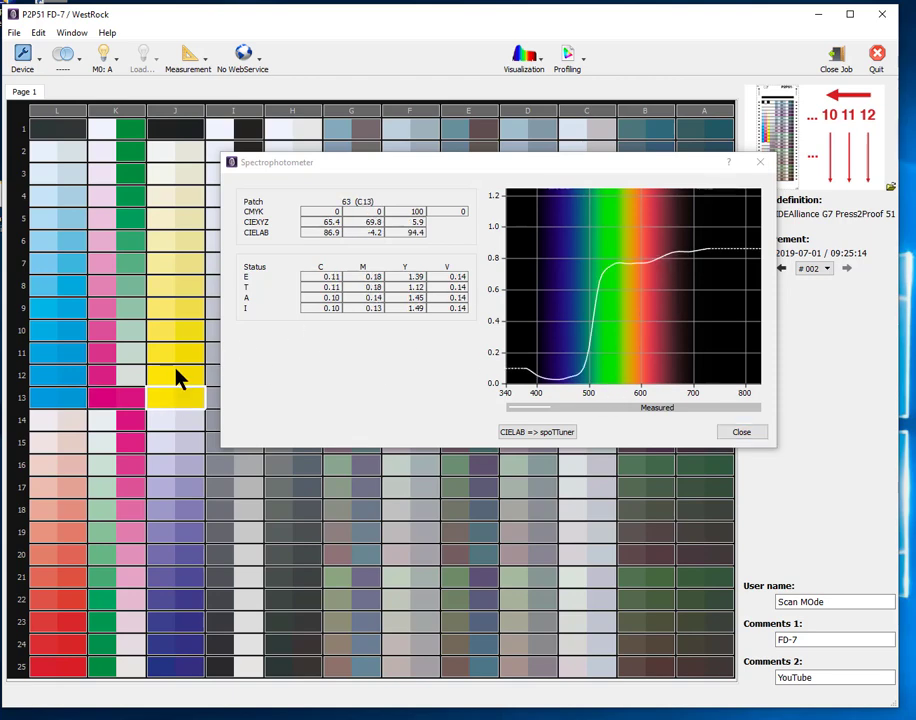
left_click(108, 132)
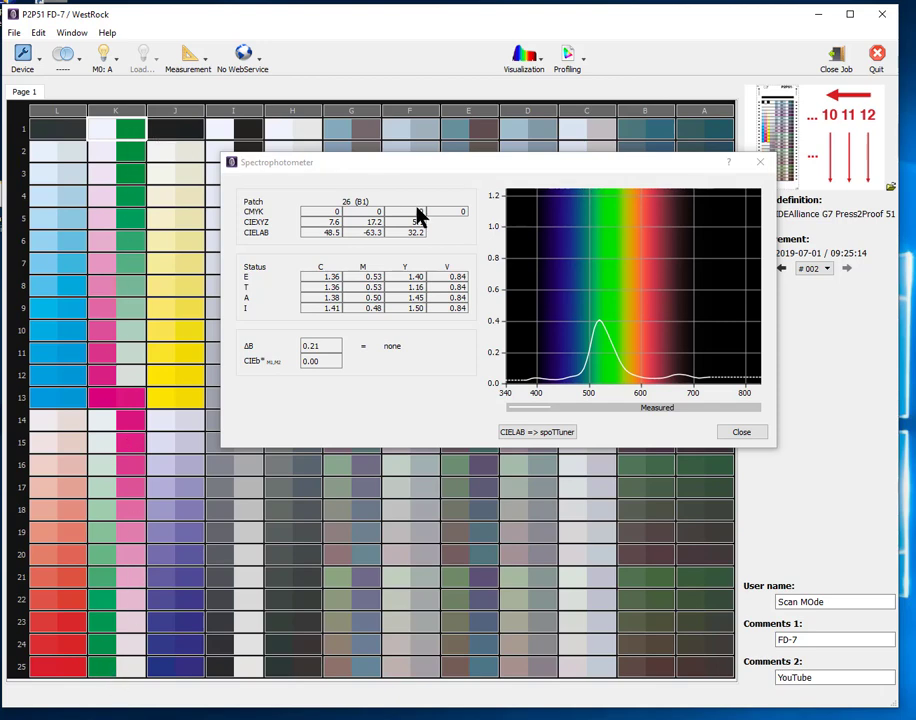
left_click(741, 433)
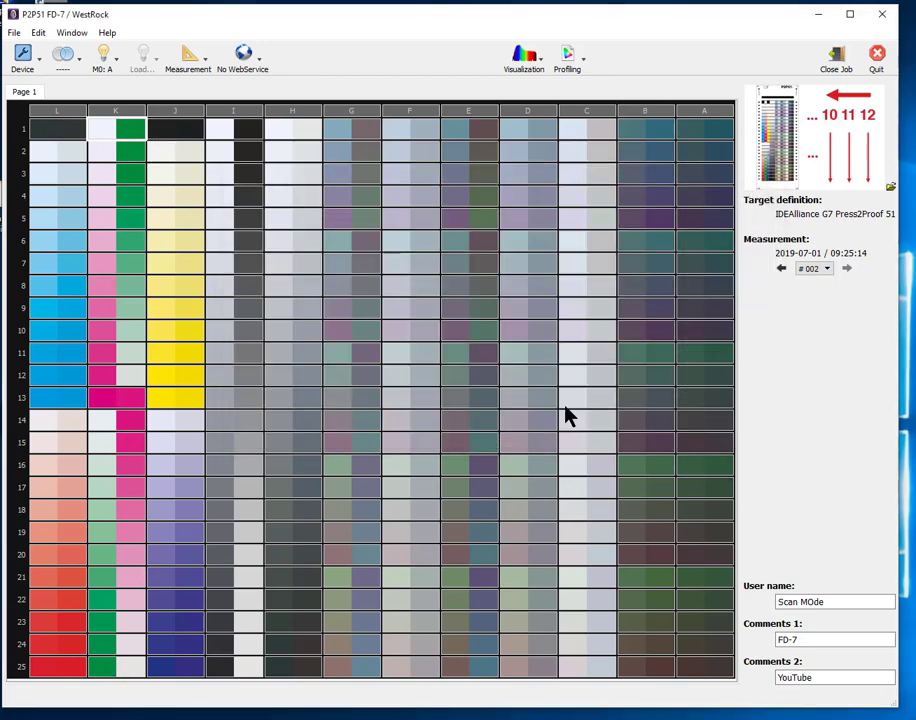
Step: Select strip K and measure it again
left_click(118, 110)
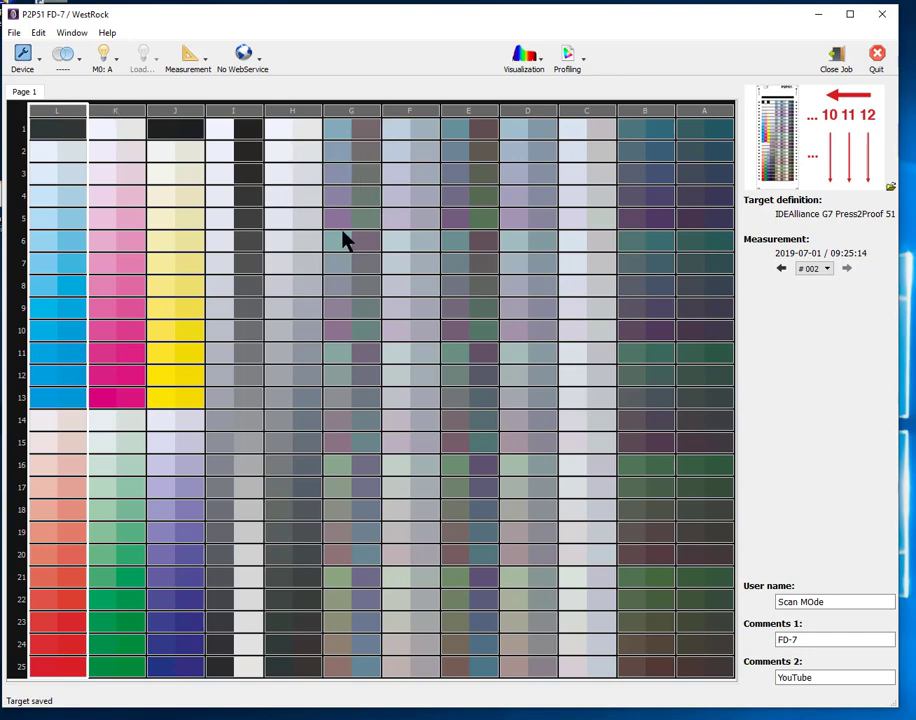
Step: Measure strips G, E and I of the chart again
left_click(343, 116)
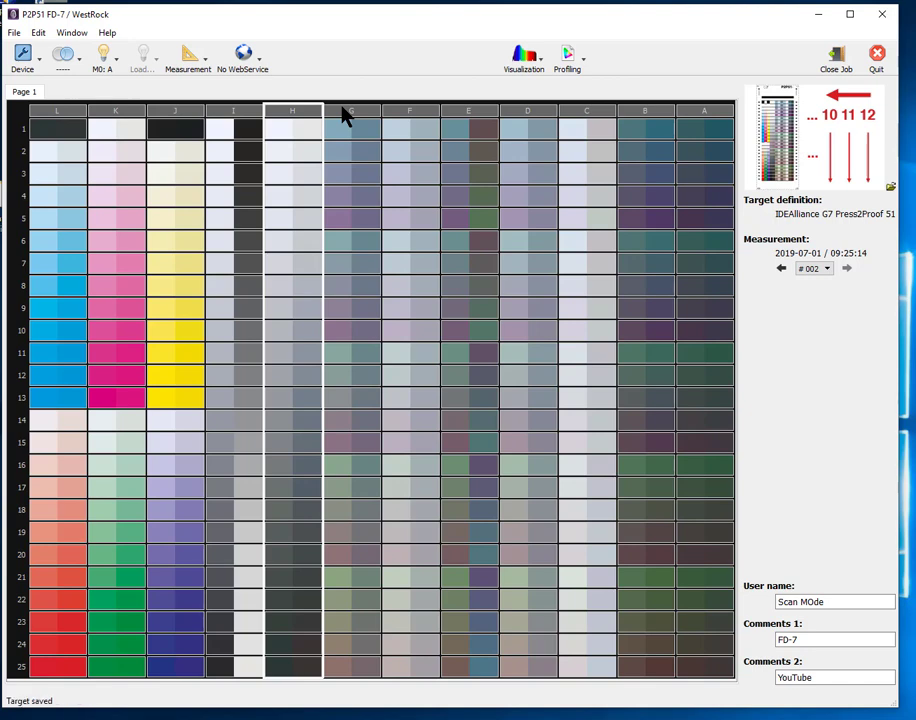
left_click(476, 118)
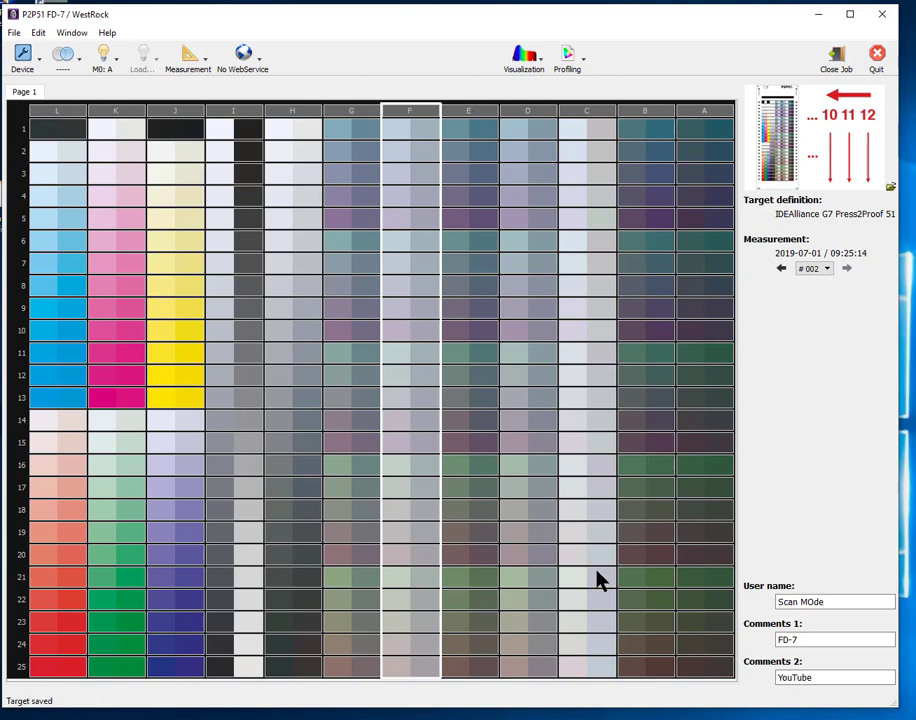
left_click(226, 115)
mouse_move(385, 148)
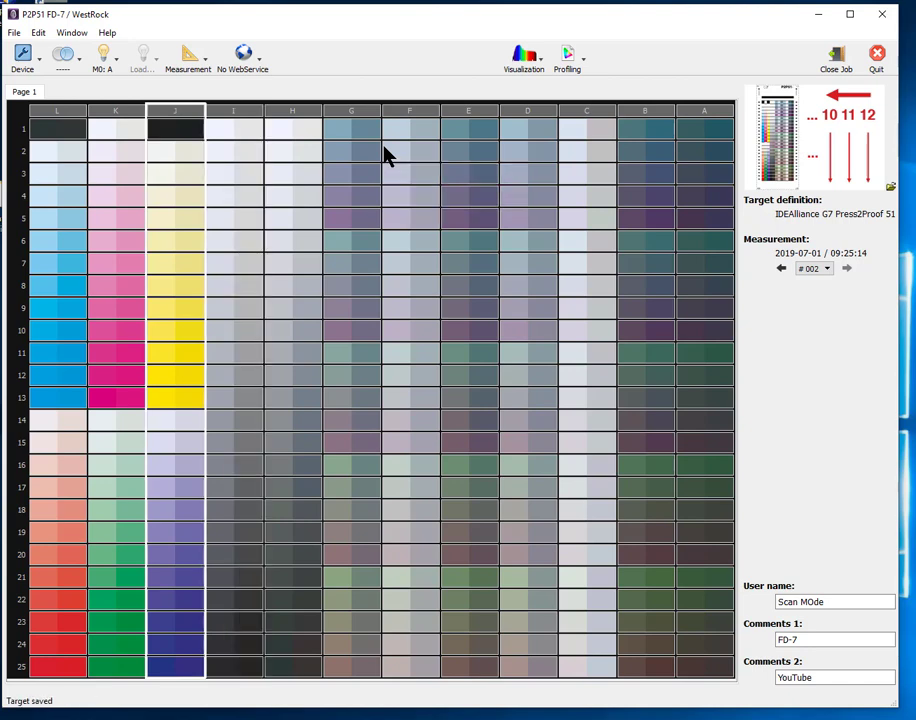
Step: Save the corrected measurements over the existing file "P2P51_M0 FD-7, ISO12642 Scan Mode NO18 (July 1st 2019).txt"
left_click(15, 32)
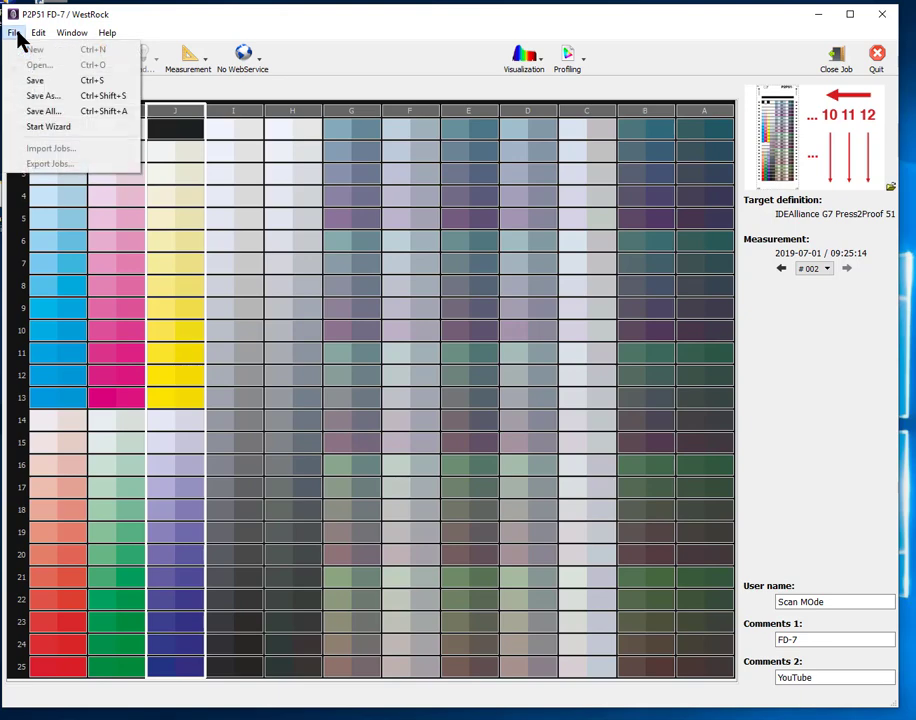
left_click(33, 80)
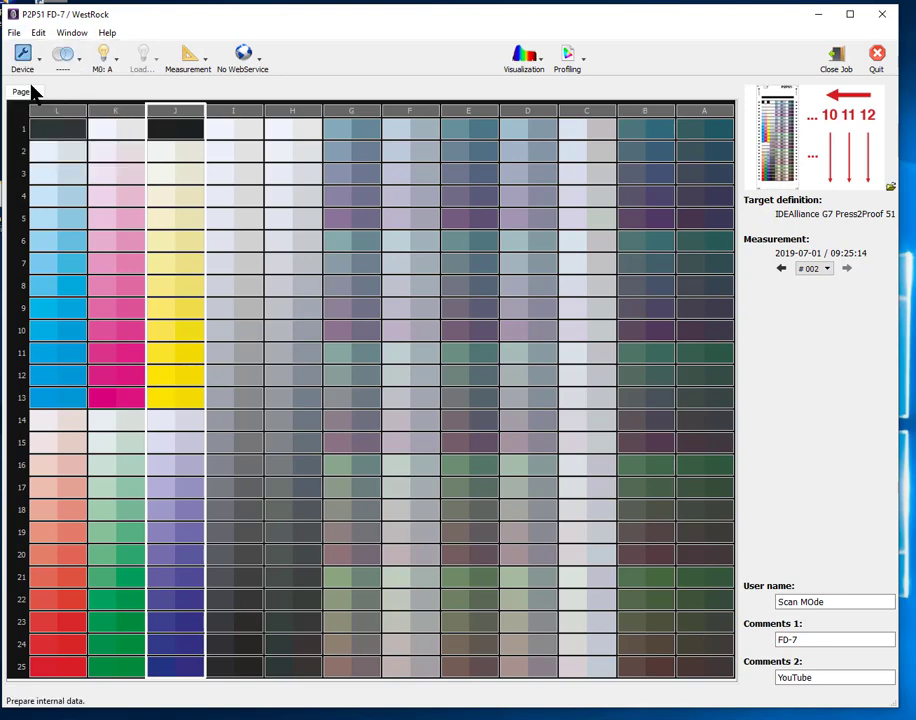
left_click(13, 24)
left_click(33, 98)
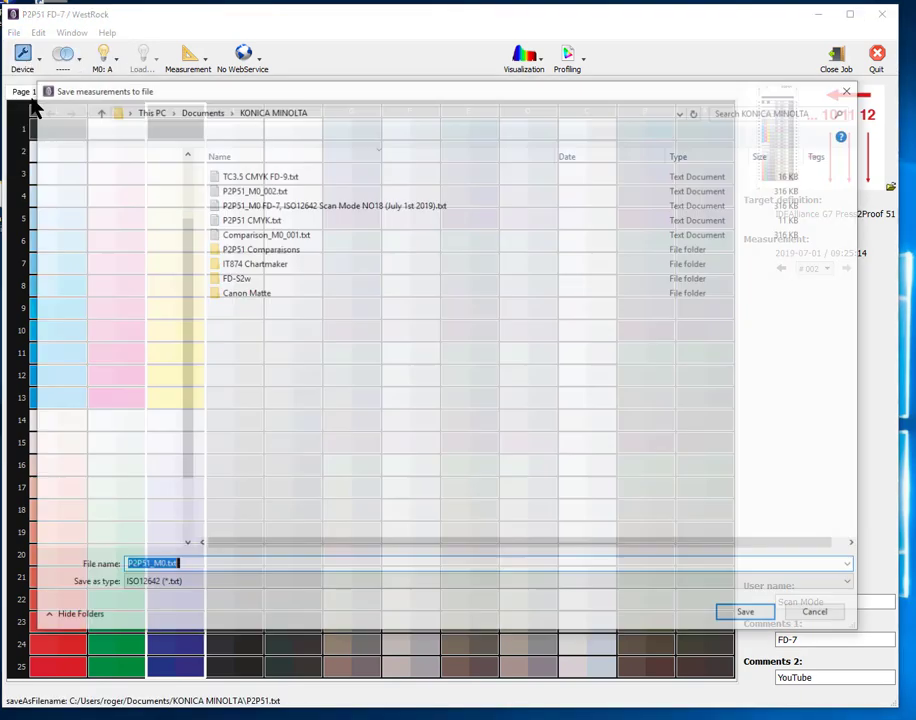
left_click(423, 212)
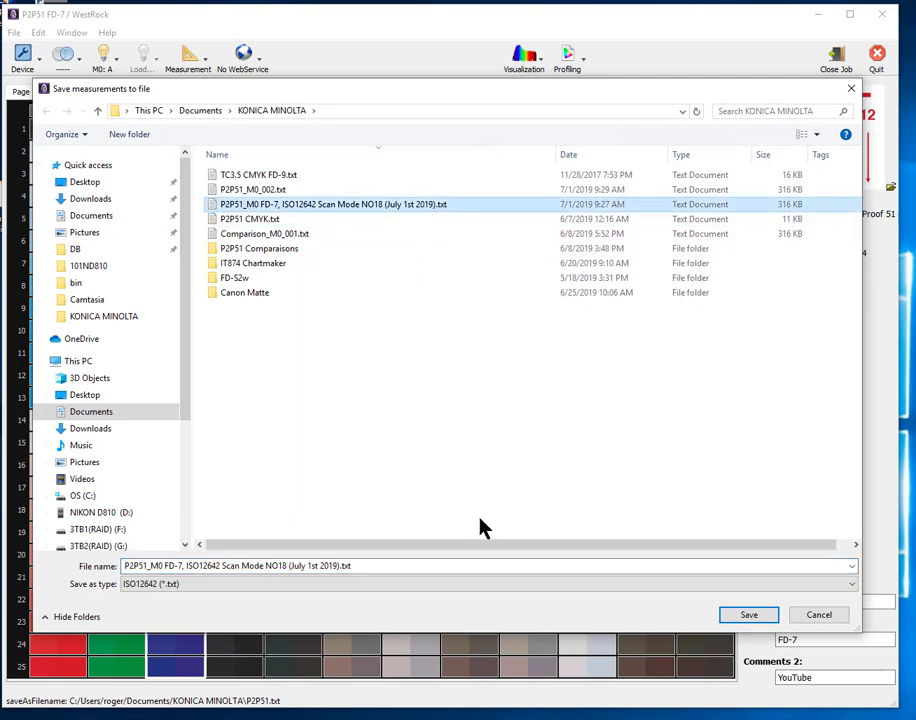
left_click(757, 617)
left_click(530, 402)
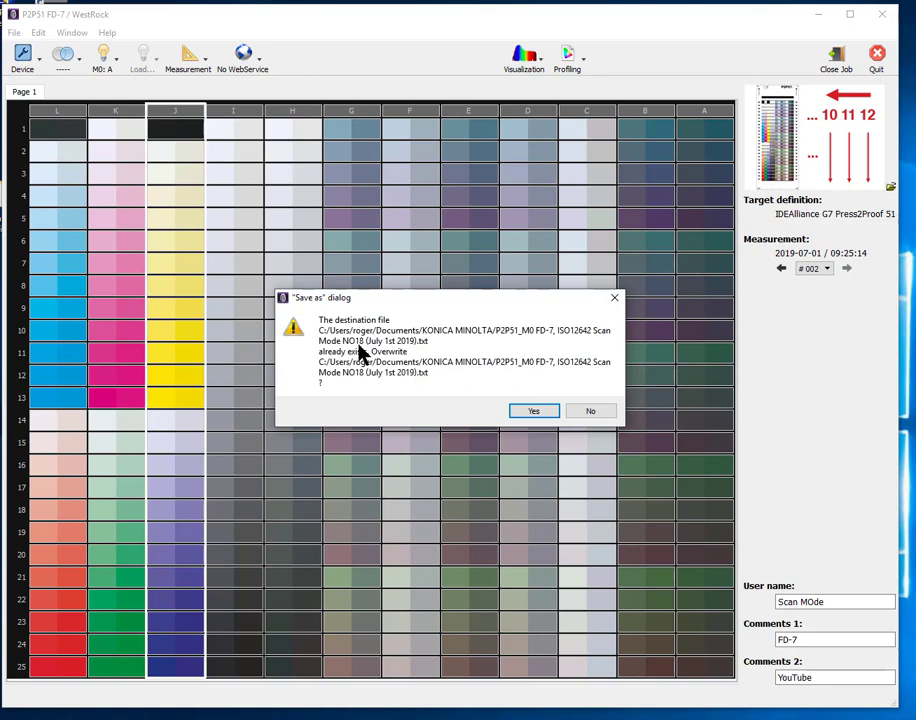
left_click(545, 413)
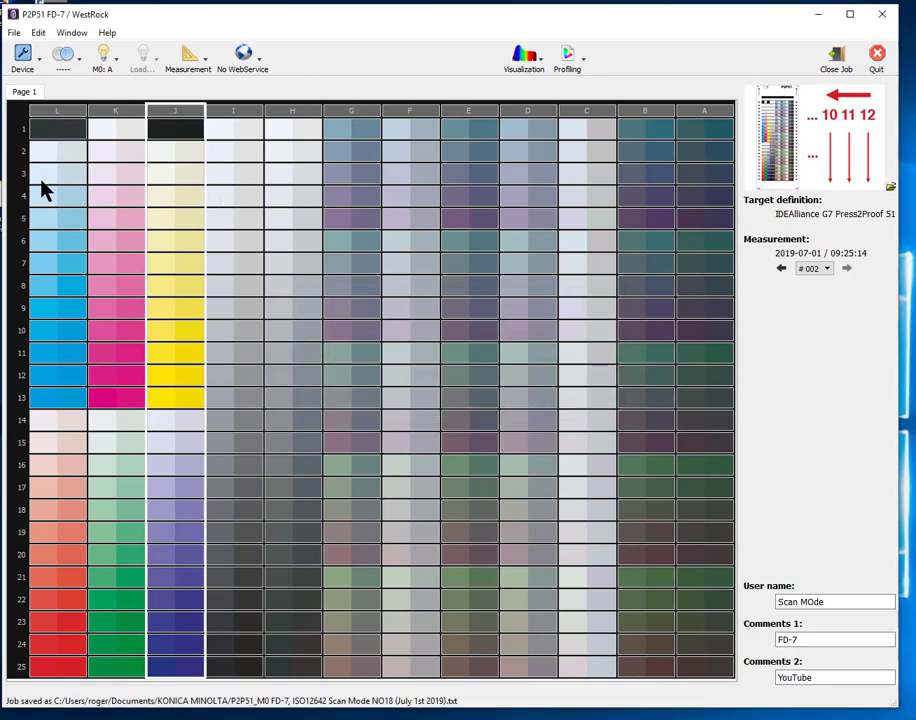
Step: Check the spectral curve and density values of the solid cyan patch, and select the solid magenta and yellow patches in turn
left_click(53, 405)
left_click(525, 58)
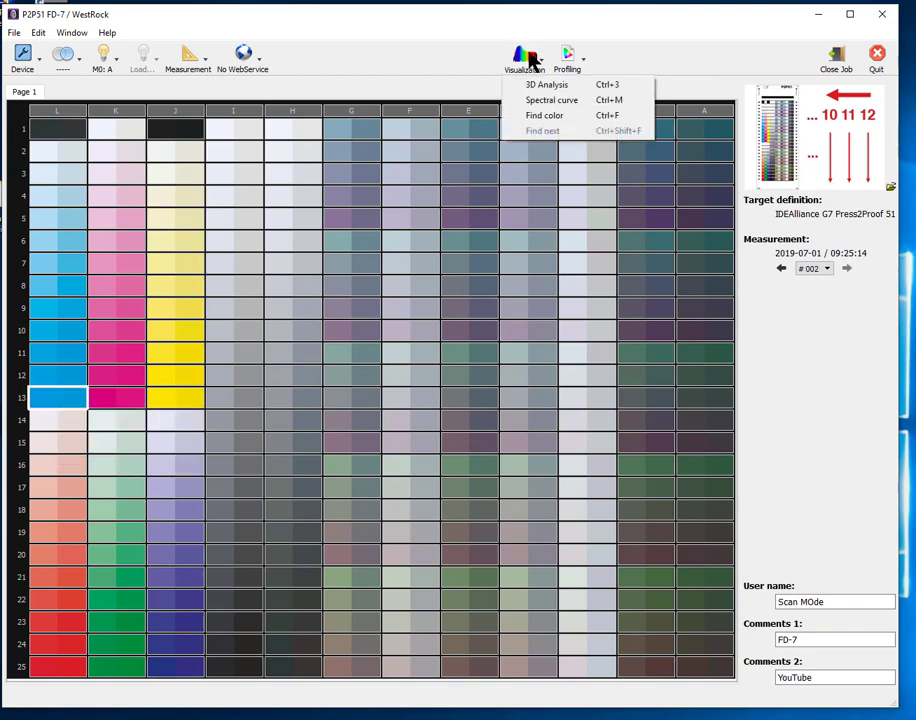
left_click(540, 101)
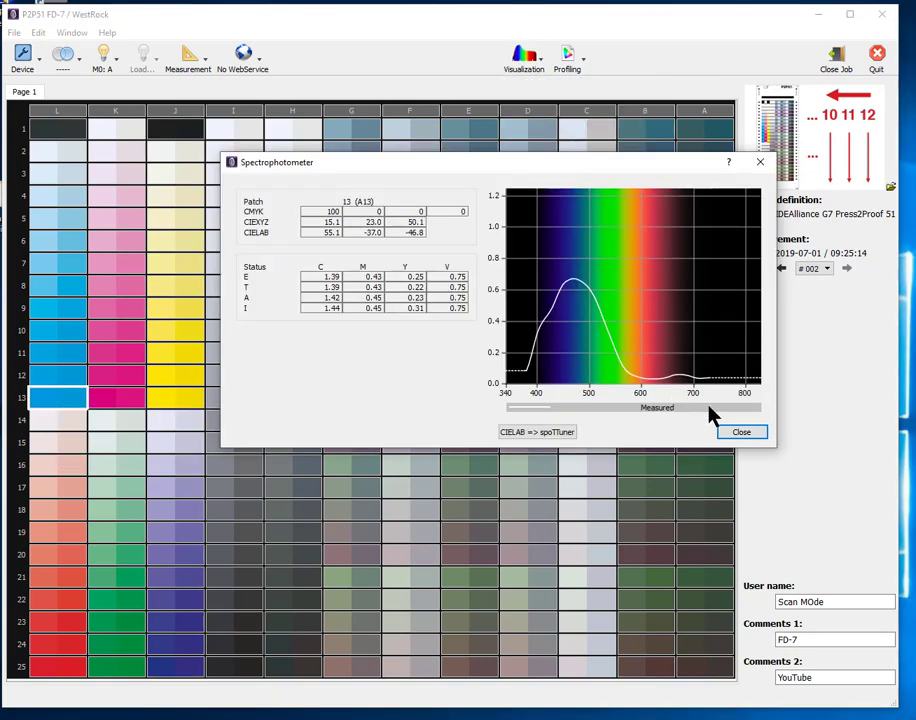
left_click(740, 432)
left_click(138, 401)
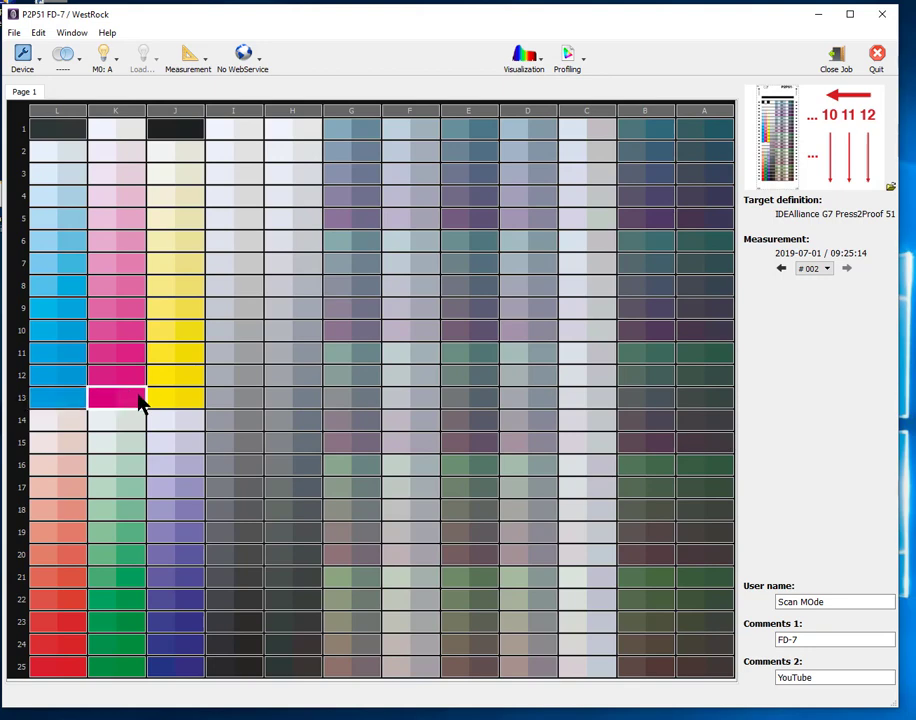
left_click(168, 403)
Step: Inspect the measured colours in the 3D Analysis view from the top and from an angle
left_click(528, 55)
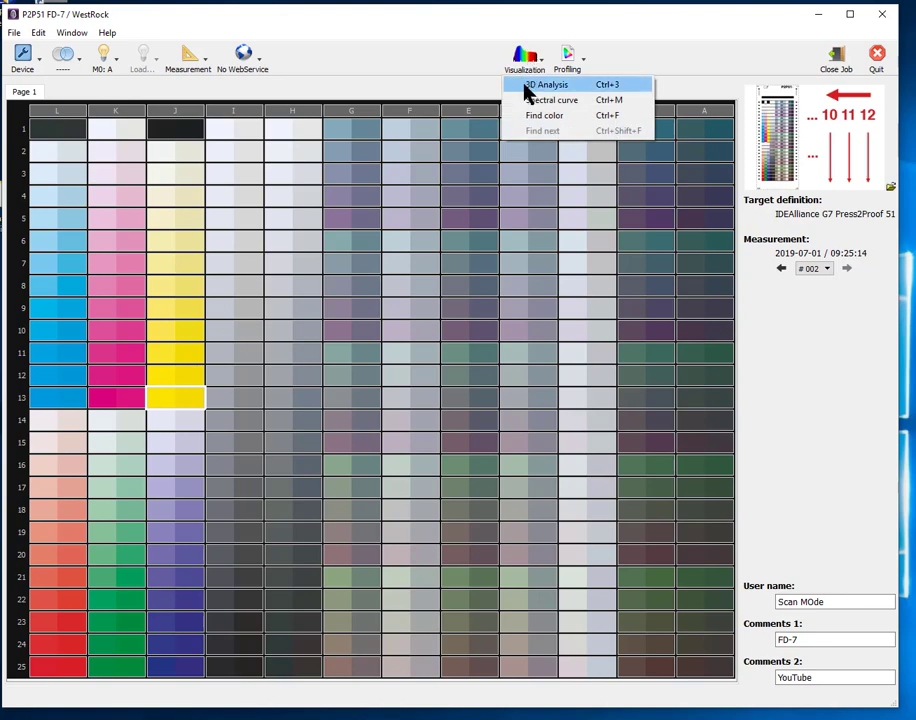
left_click(527, 88)
left_click_drag(417, 170, 405, 145)
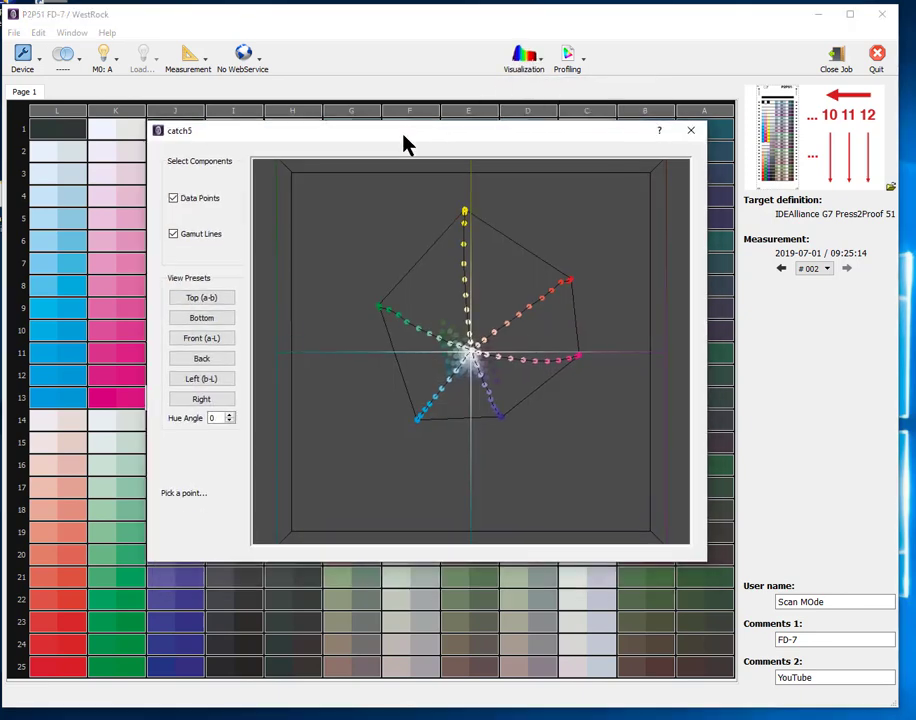
left_click_drag(401, 303, 467, 365)
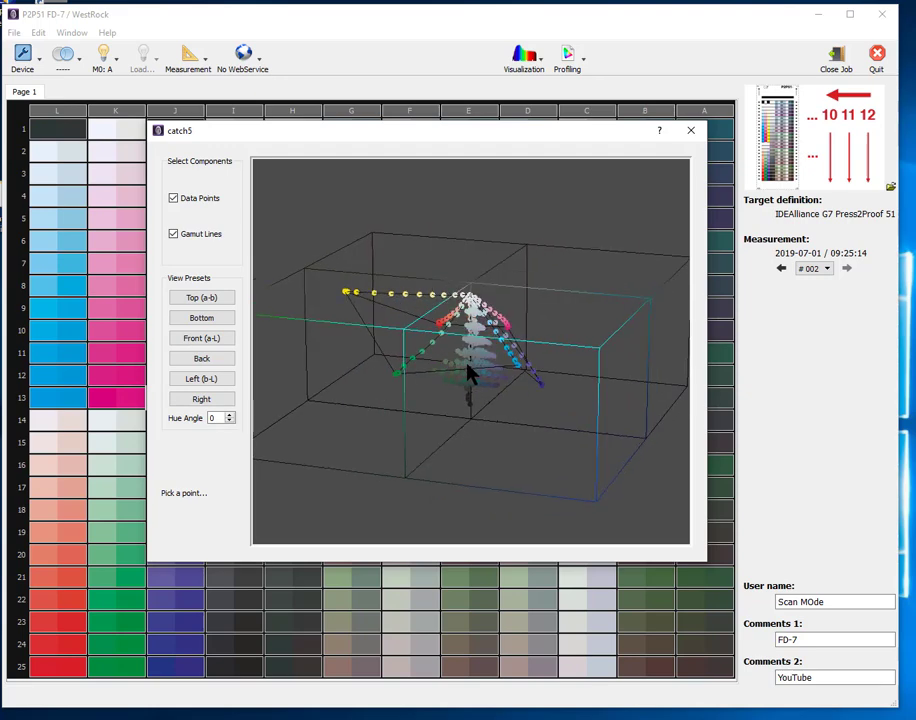
left_click(690, 130)
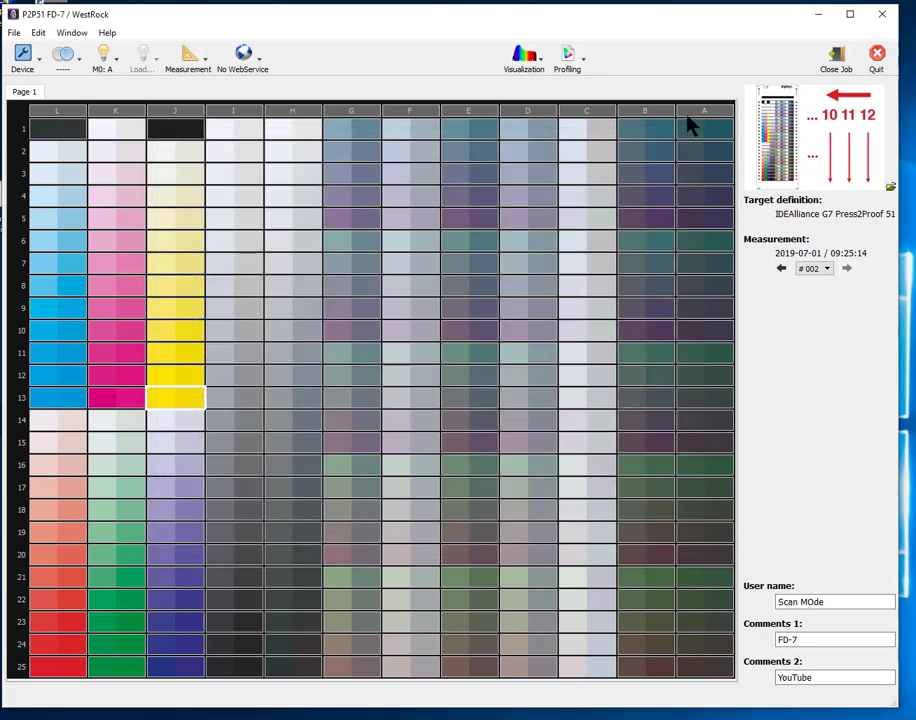
left_click(78, 58)
left_click(322, 57)
left_click(579, 63)
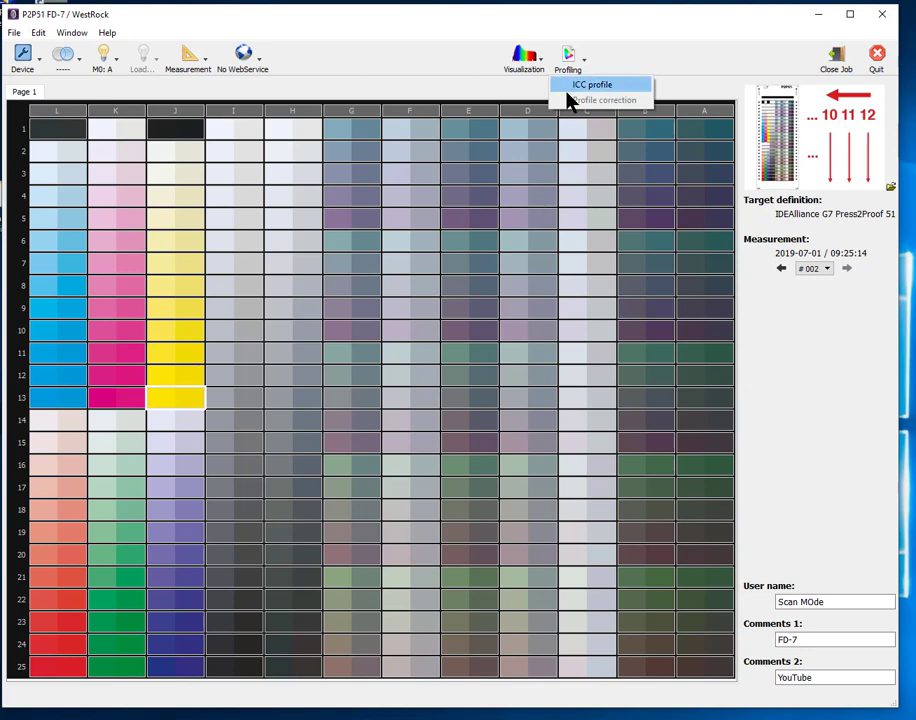
left_click(672, 83)
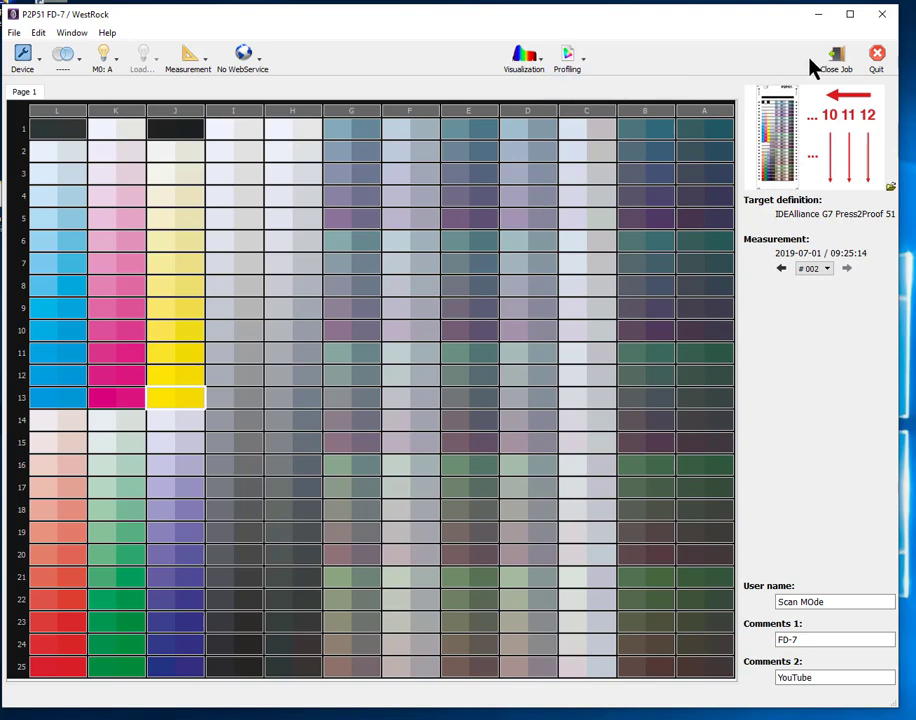
Step: Quit the measuring program and open "P2P51_M0 FD-7, ISO12642 Scan Mode NO18 (July 1st 2019).txt" in PatchTool with illuminant D50 and the 2 degree observer
left_click(878, 55)
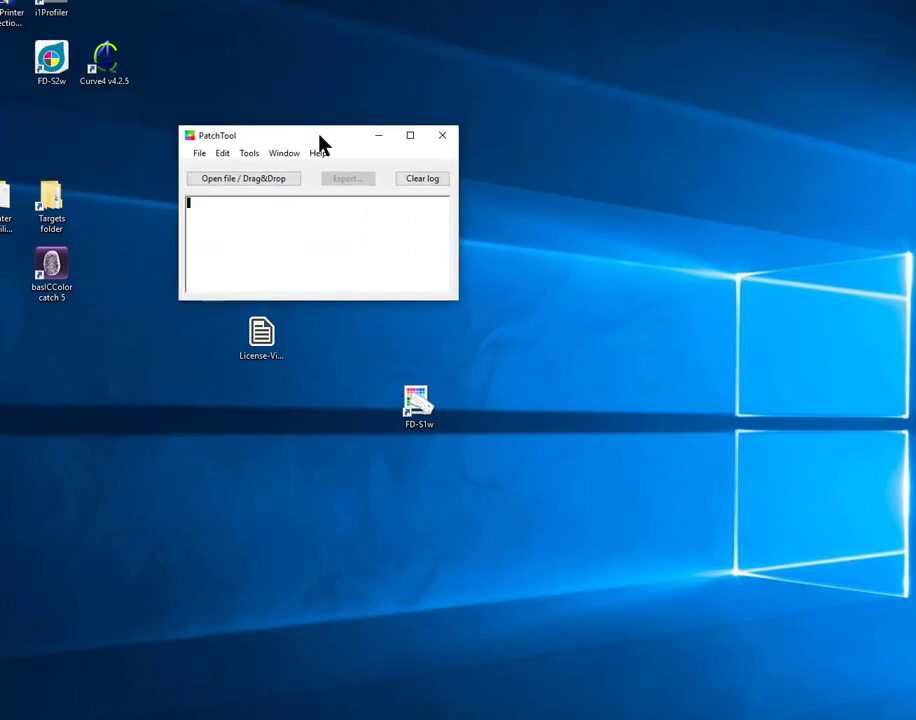
left_click(258, 184)
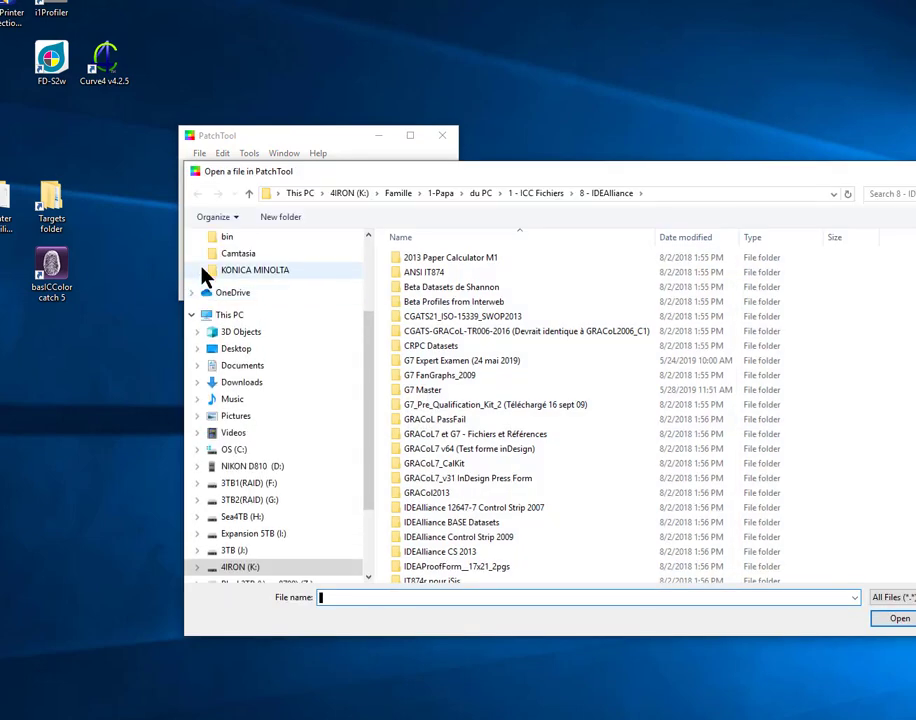
left_click(240, 368)
scroll(478, 465, "down", 2)
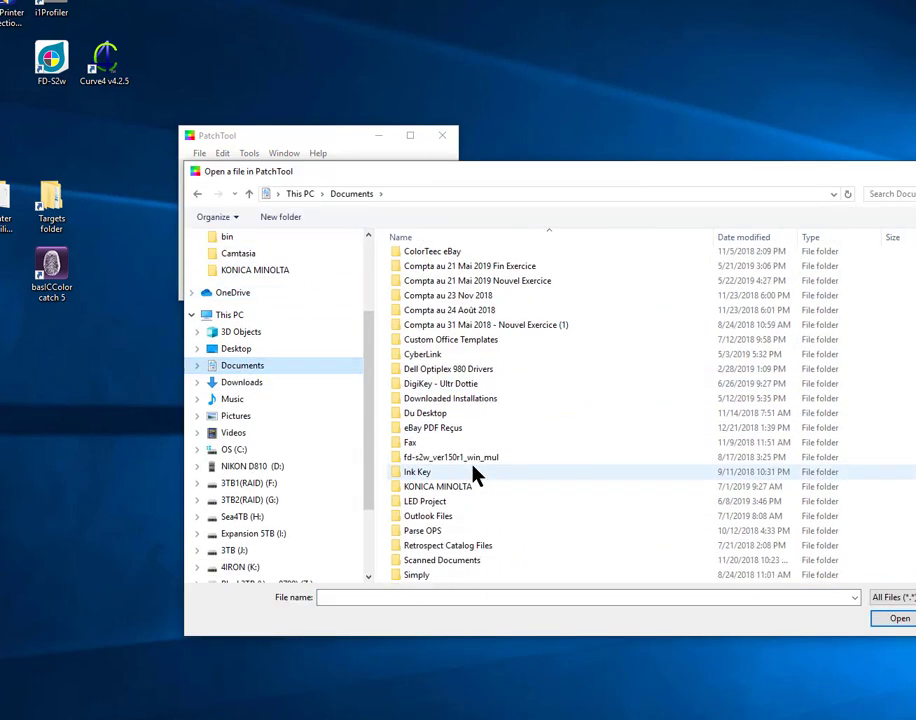
double_click(466, 485)
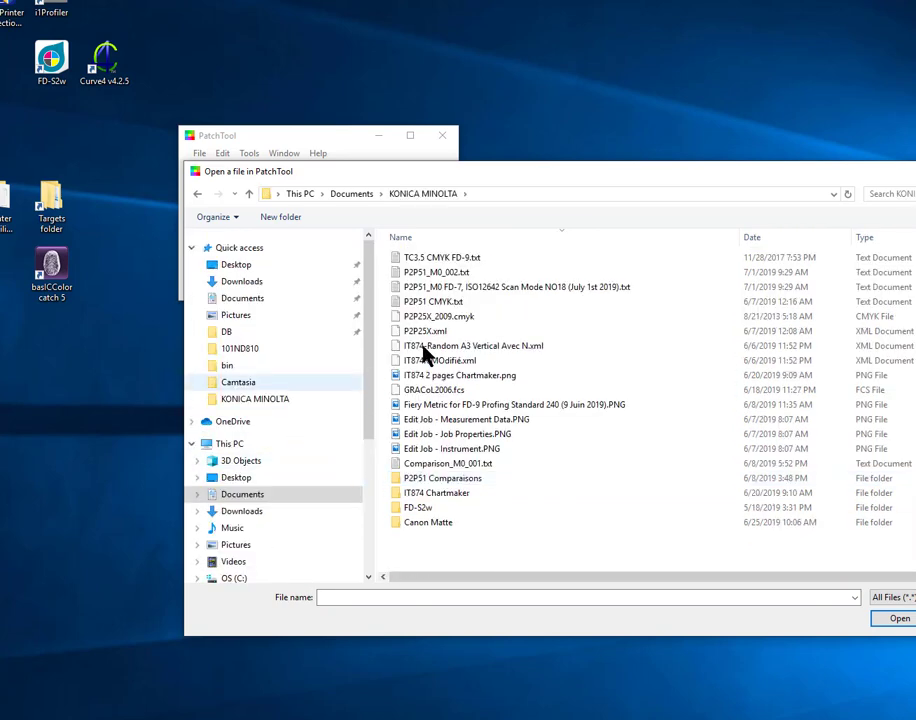
left_click(470, 289)
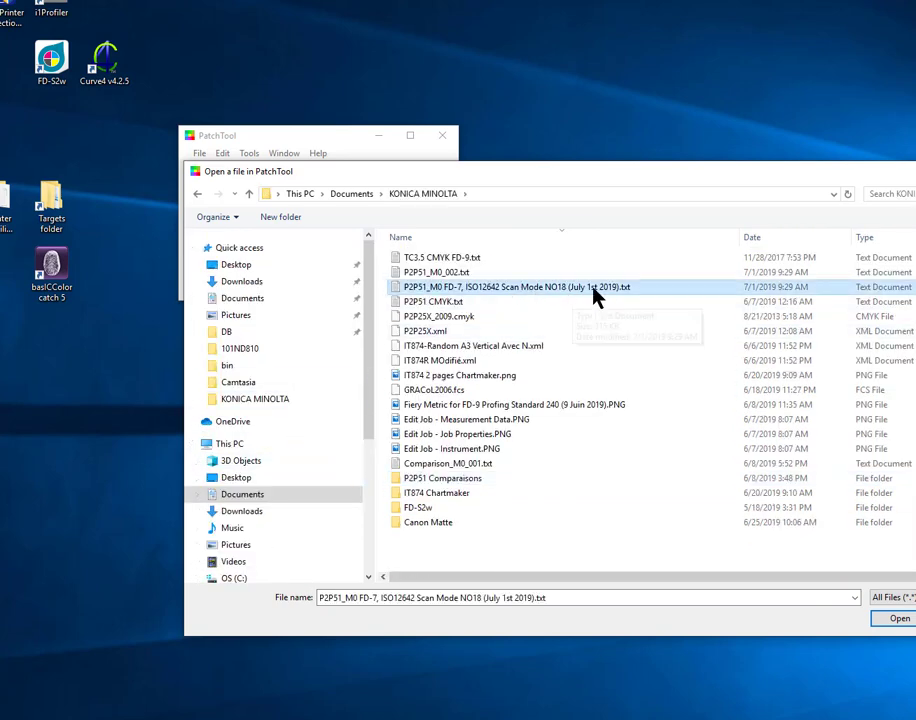
left_click(899, 618)
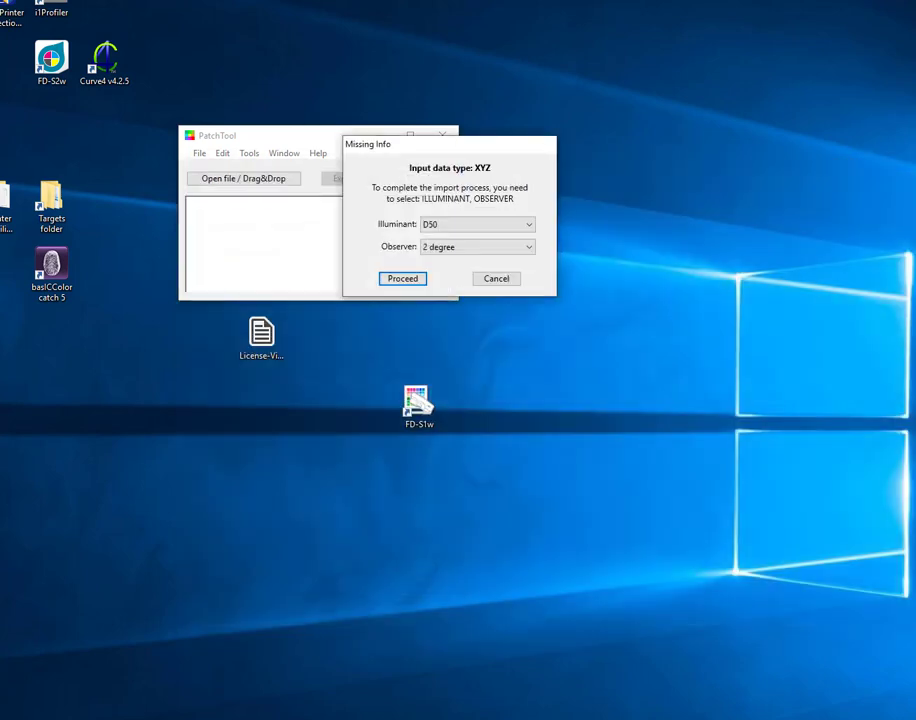
left_click(409, 277)
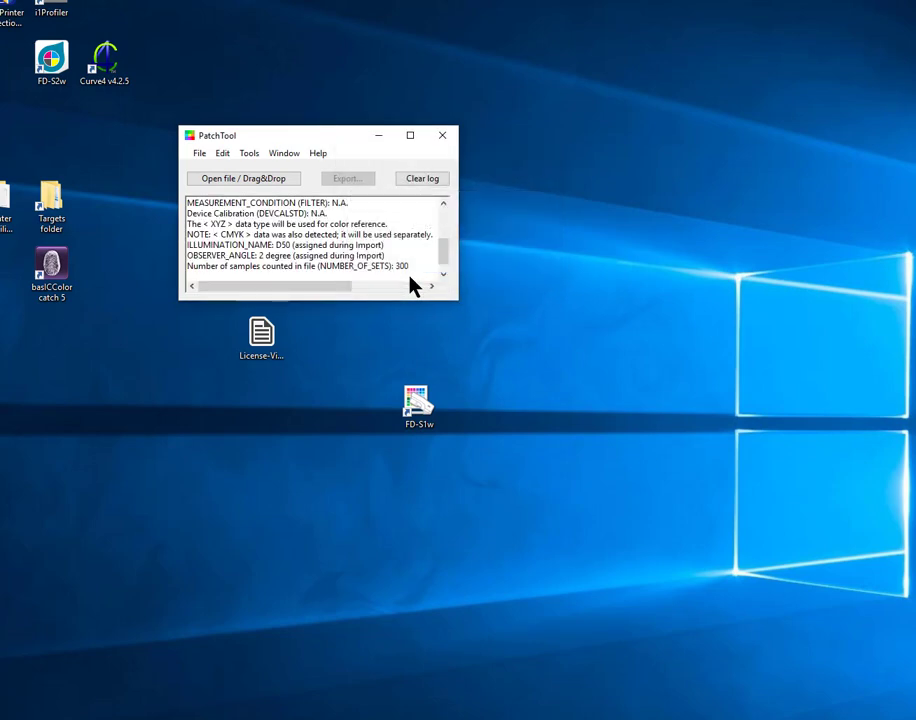
Step: Arrange the patch view in 25 rows and enlarge its window to show the chart bigger
left_click_drag(415, 207, 401, 111)
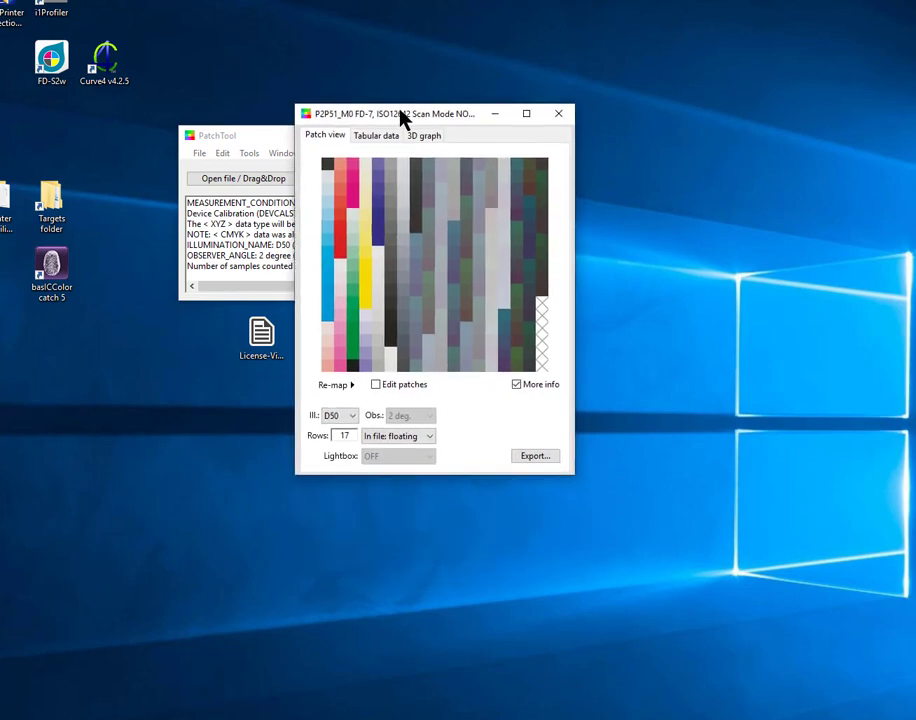
left_click_drag(337, 435, 373, 436)
type("25")
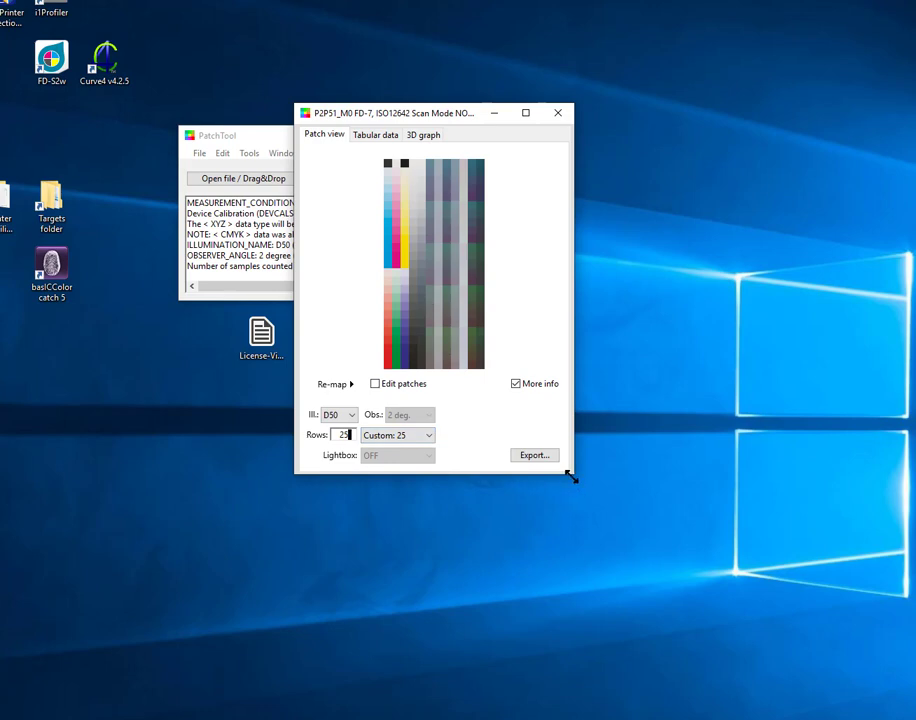
left_click_drag(572, 473, 648, 693)
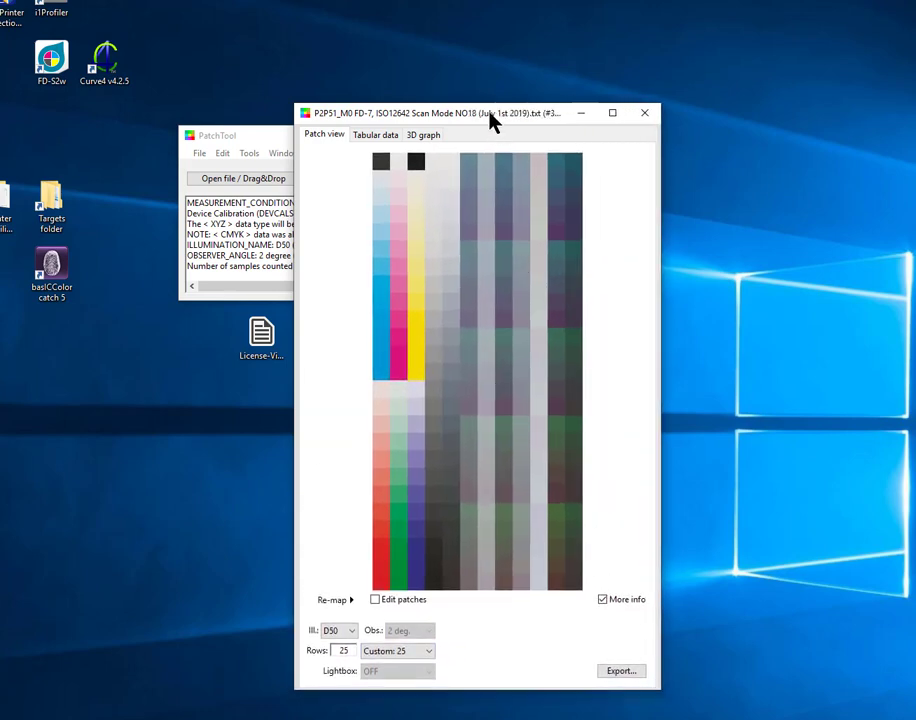
left_click_drag(488, 115, 445, 97)
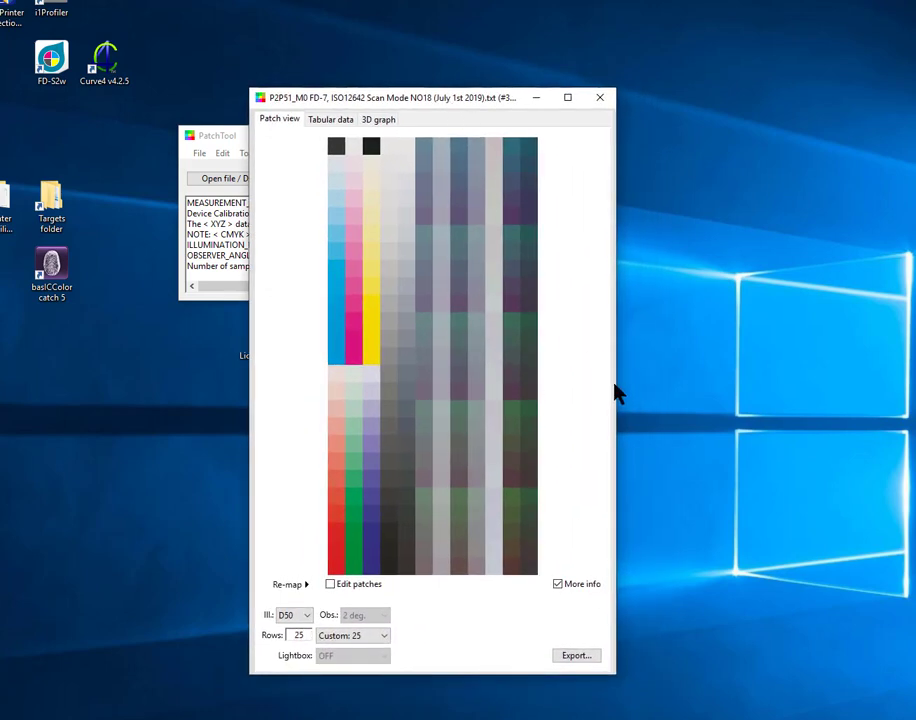
Step: Place the Info window beside the patch view and examine the Lab and CMYK values of dark patch A1 and solid cyan patch A13
left_click_drag(914, 40, 718, 117)
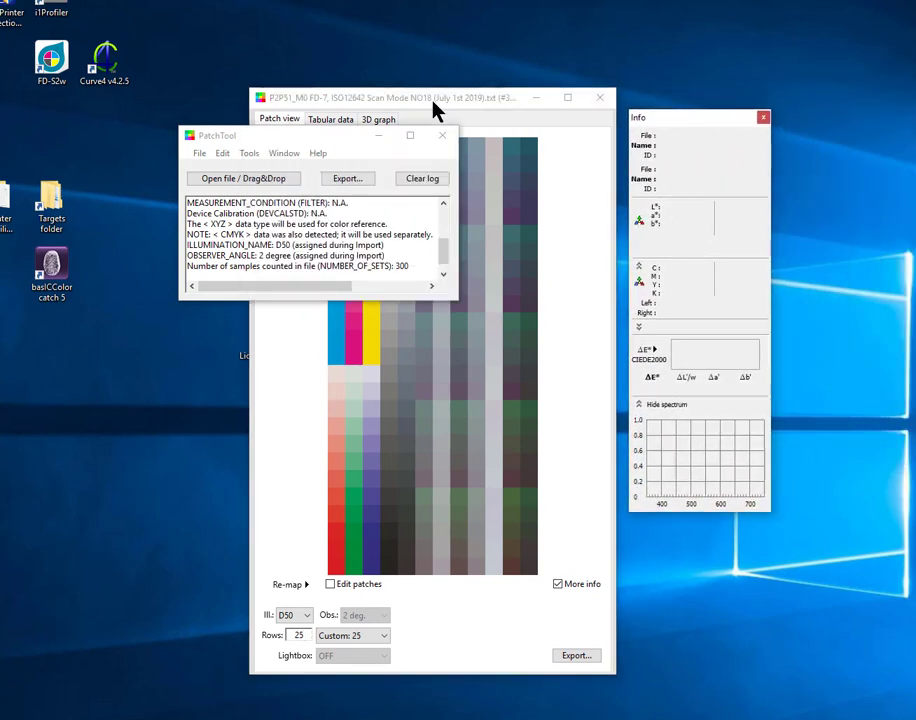
left_click_drag(436, 102, 419, 106)
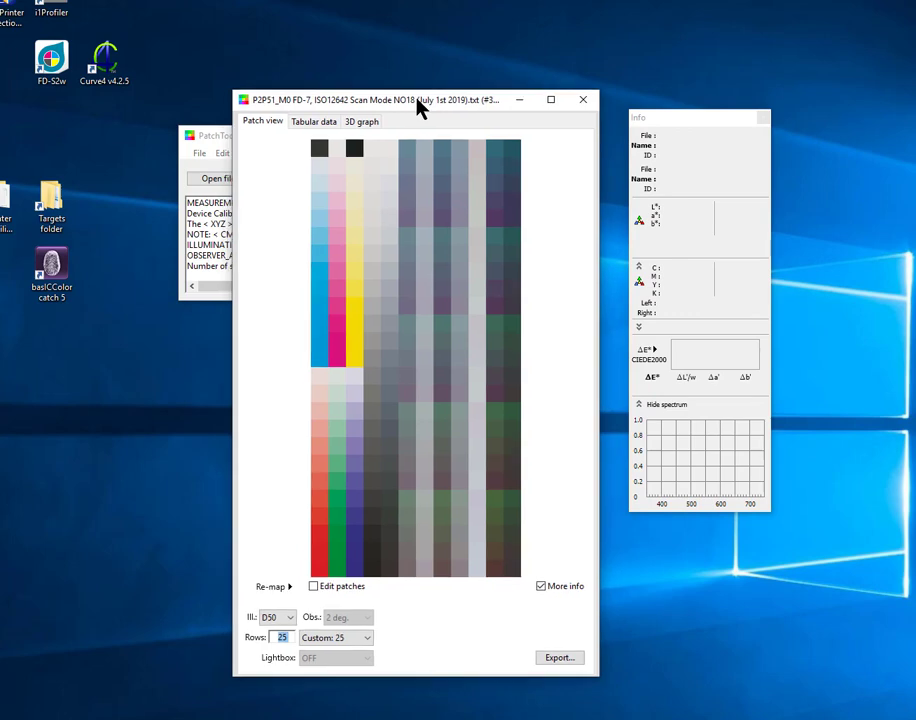
left_click_drag(658, 127, 636, 113)
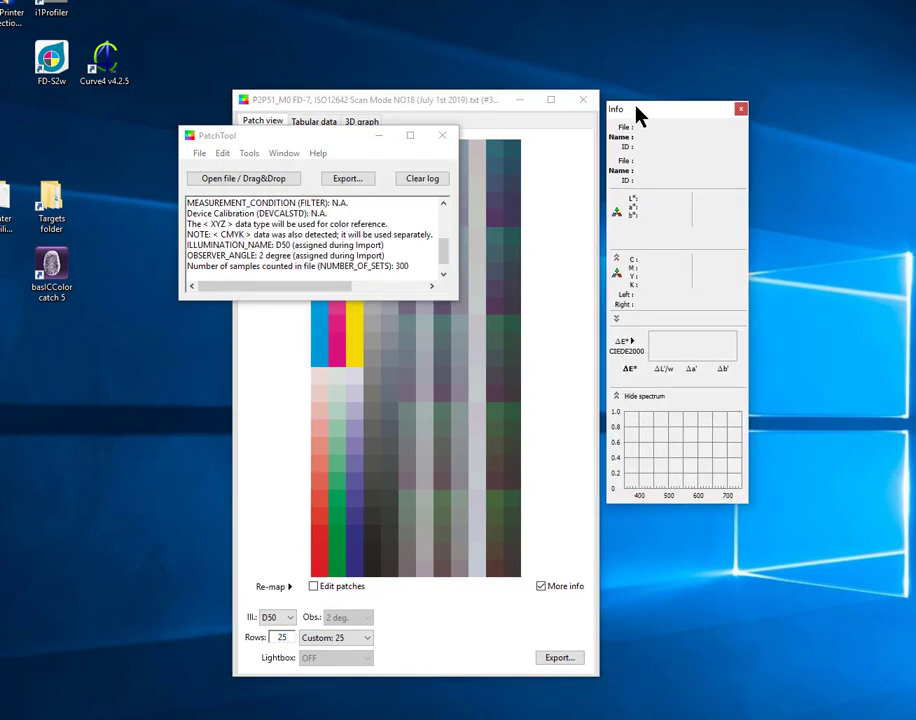
left_click(442, 100)
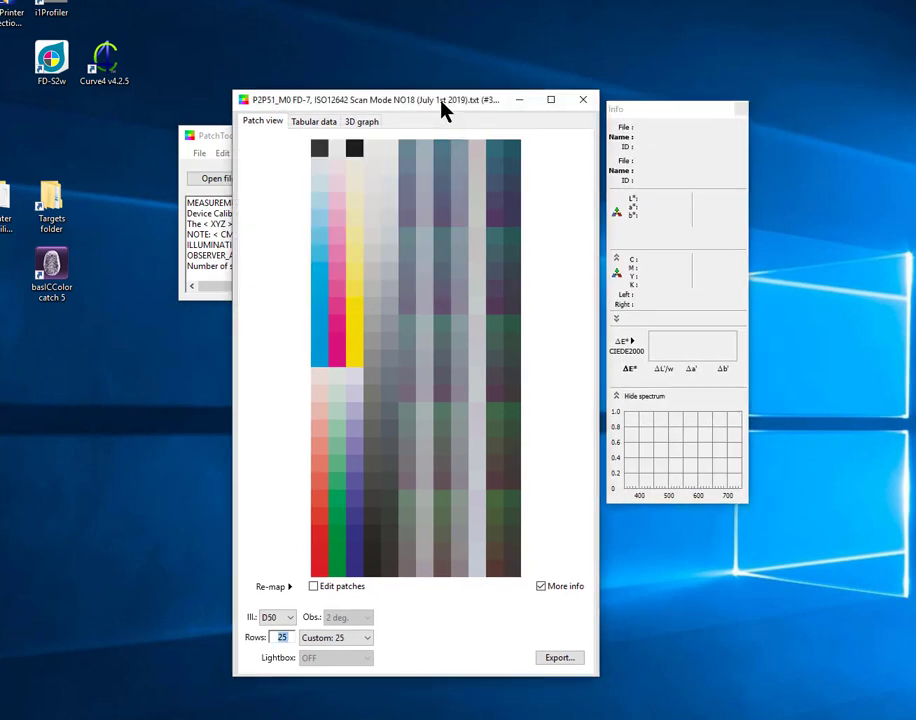
left_click(320, 151)
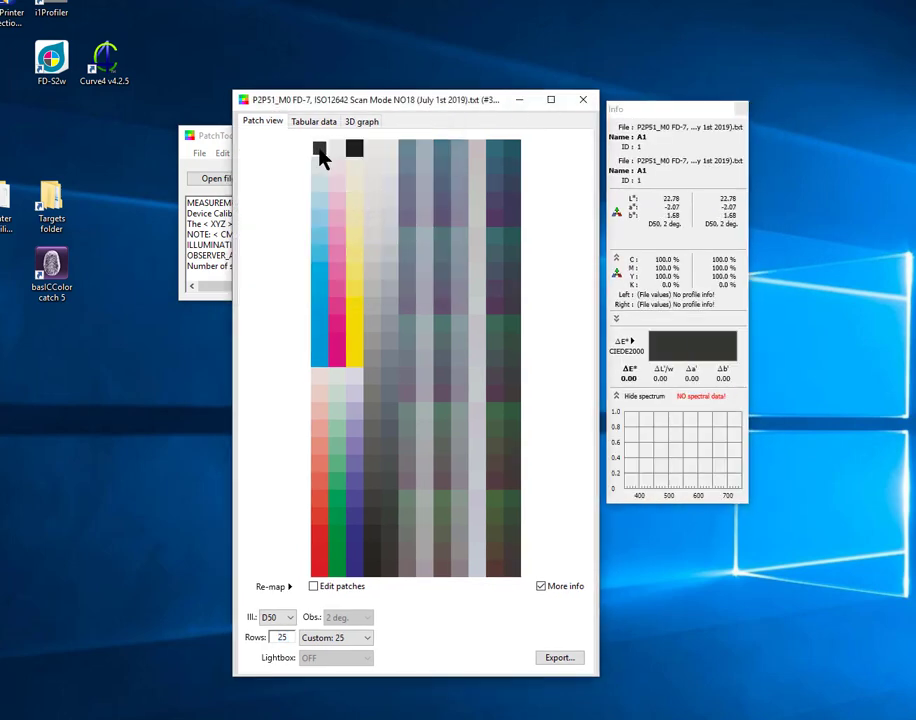
left_click(320, 358)
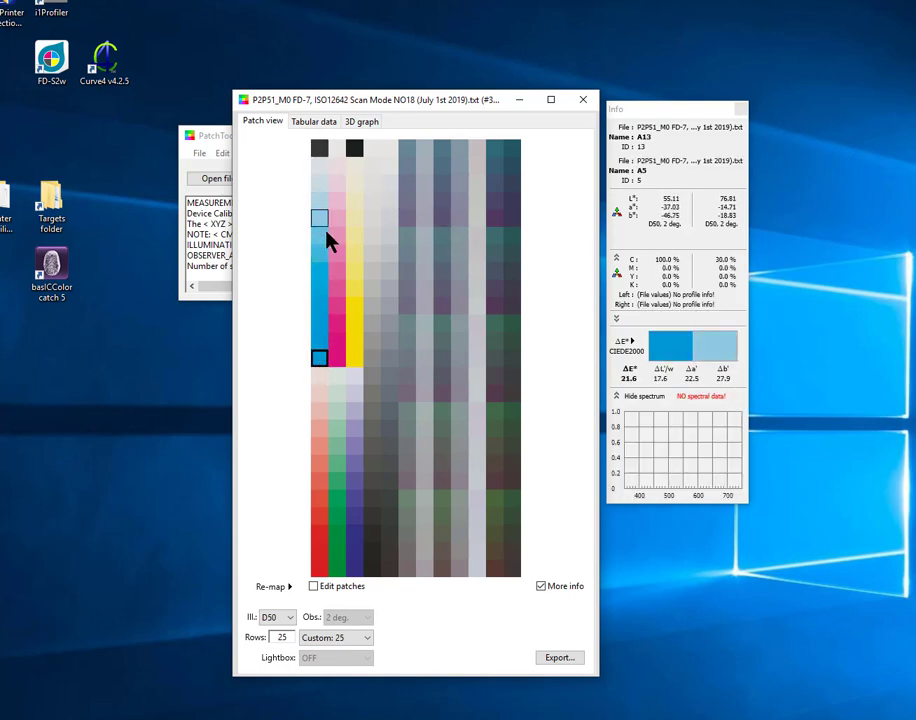
Step: Review the colour value formats available in the Info window, keep L*a*b*, and move the PatchTool log window clear of the patch view
left_click(617, 215)
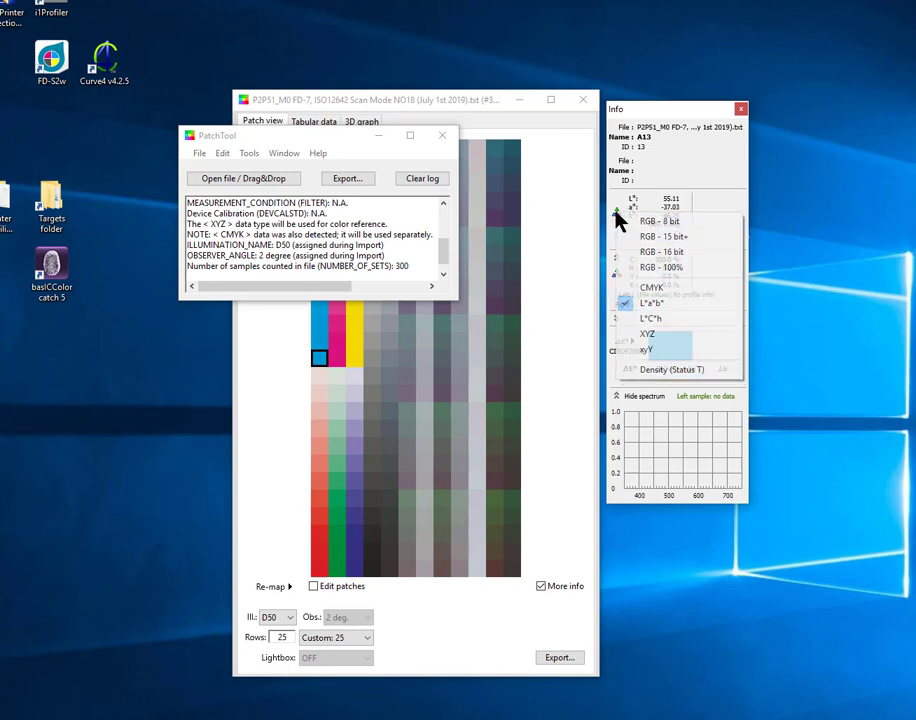
left_click(468, 134)
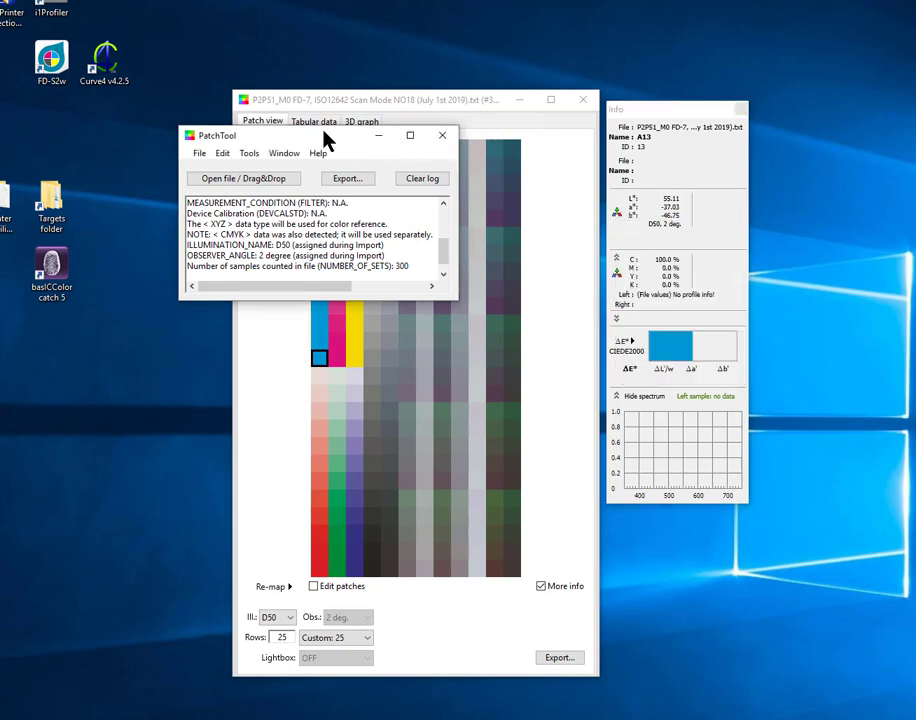
left_click_drag(329, 133, 93, 129)
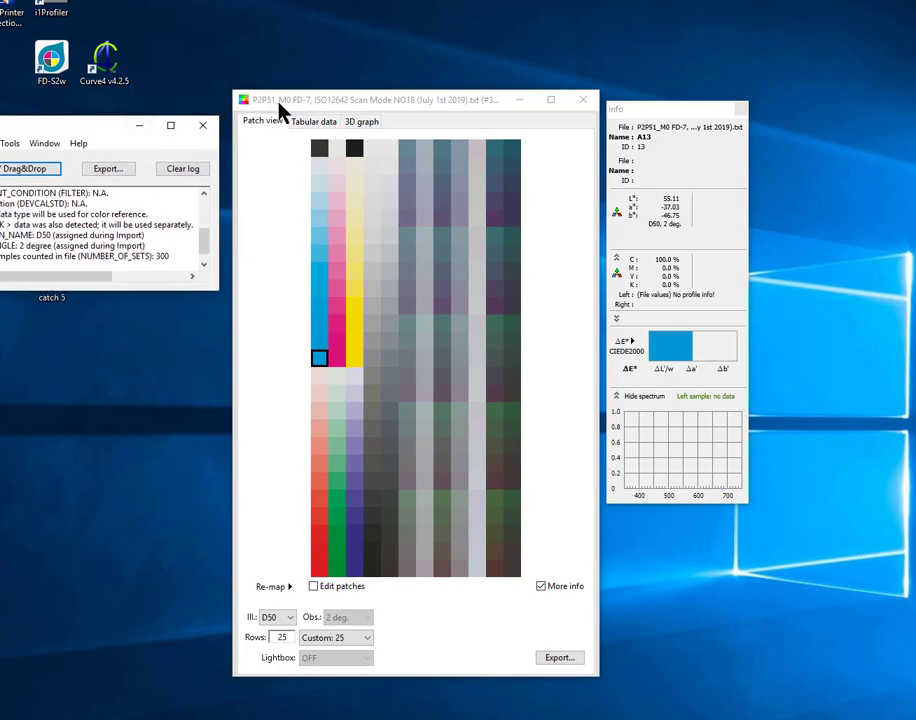
Step: Examine and compare the Lab and CMYK values of solid cyan patch A13, solid magenta patch B13 and solid yellow patch C13
left_click(317, 354)
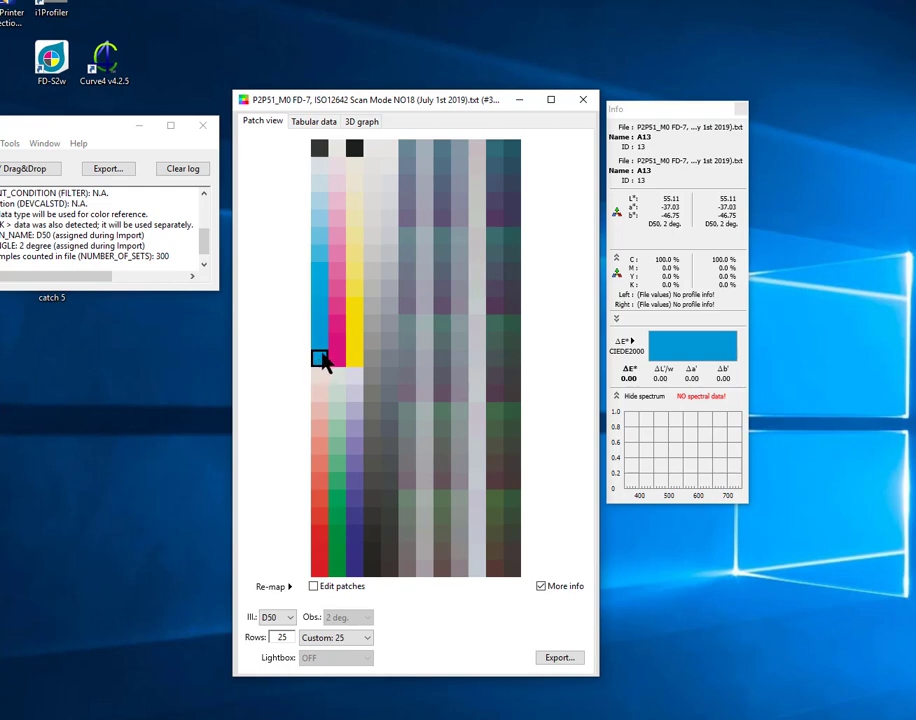
left_click(335, 362)
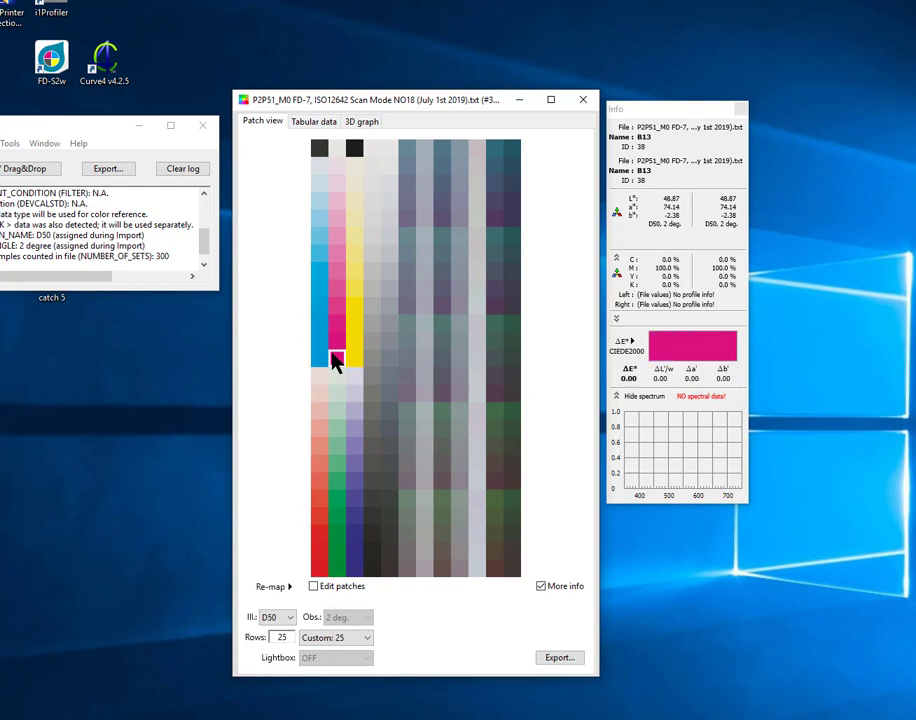
left_click(354, 361)
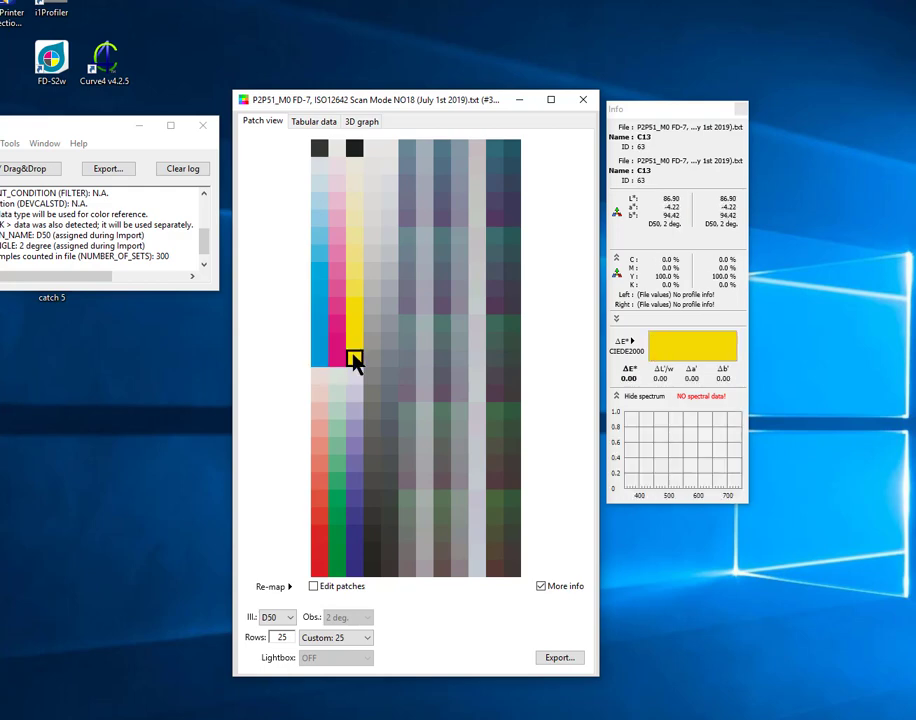
left_click(320, 362)
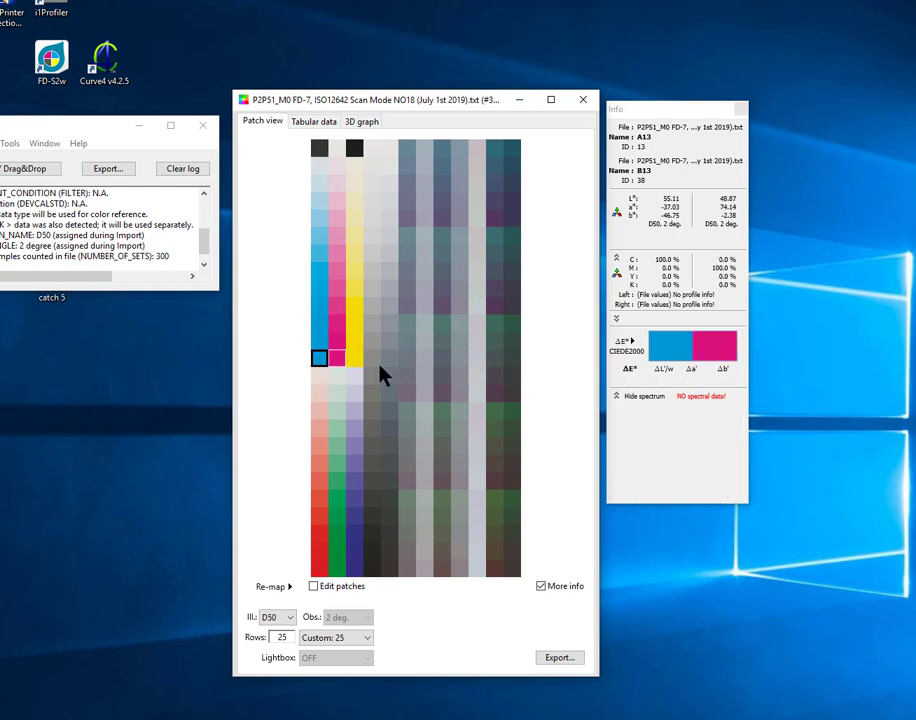
left_click(335, 362)
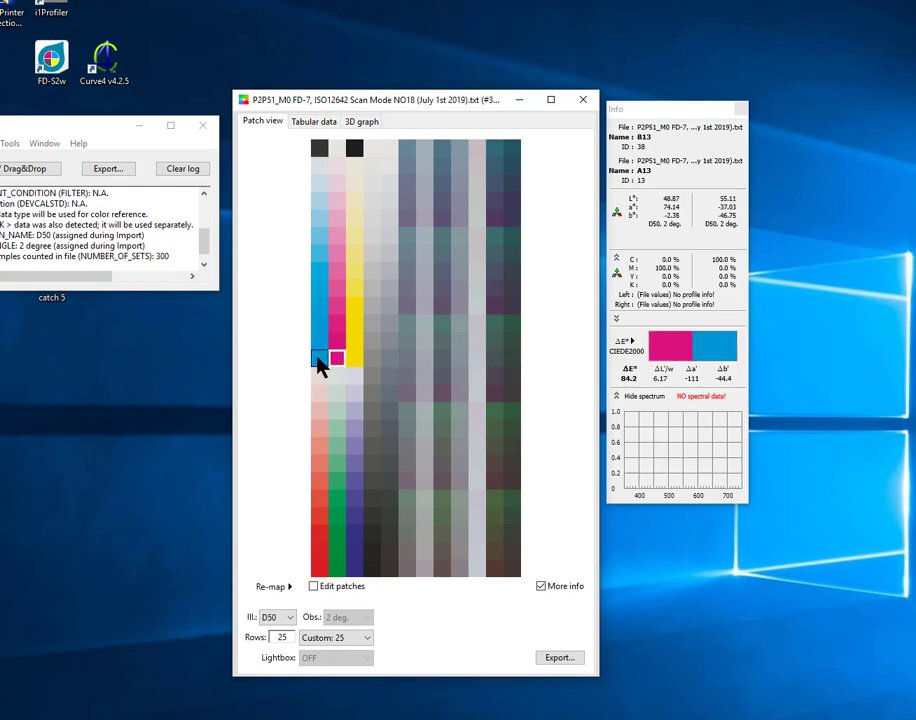
left_click(320, 360)
left_click(335, 360)
left_click(351, 360)
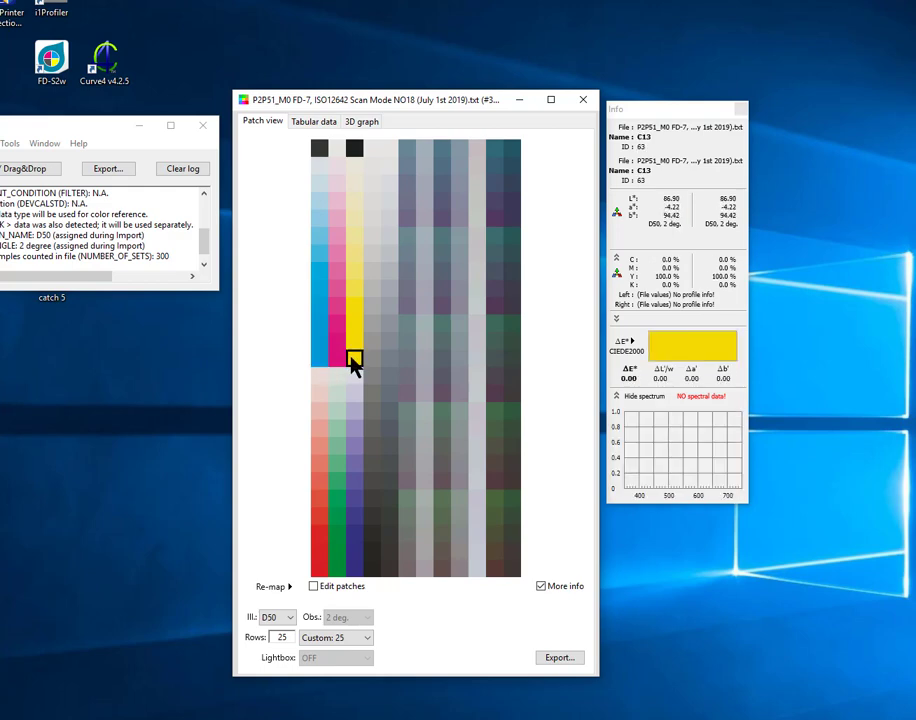
Step: Look through the tabular CMYK and XYZ data, and inspect the L*a*b* 3D graph of the measurements from another angle
left_click(302, 120)
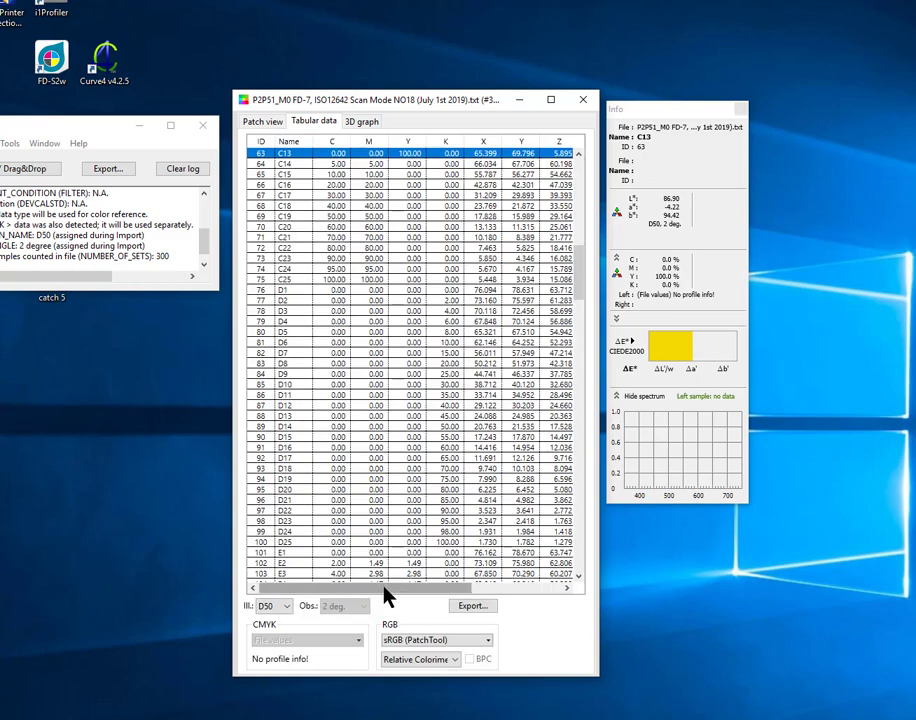
left_click_drag(383, 587, 278, 589)
left_click(358, 122)
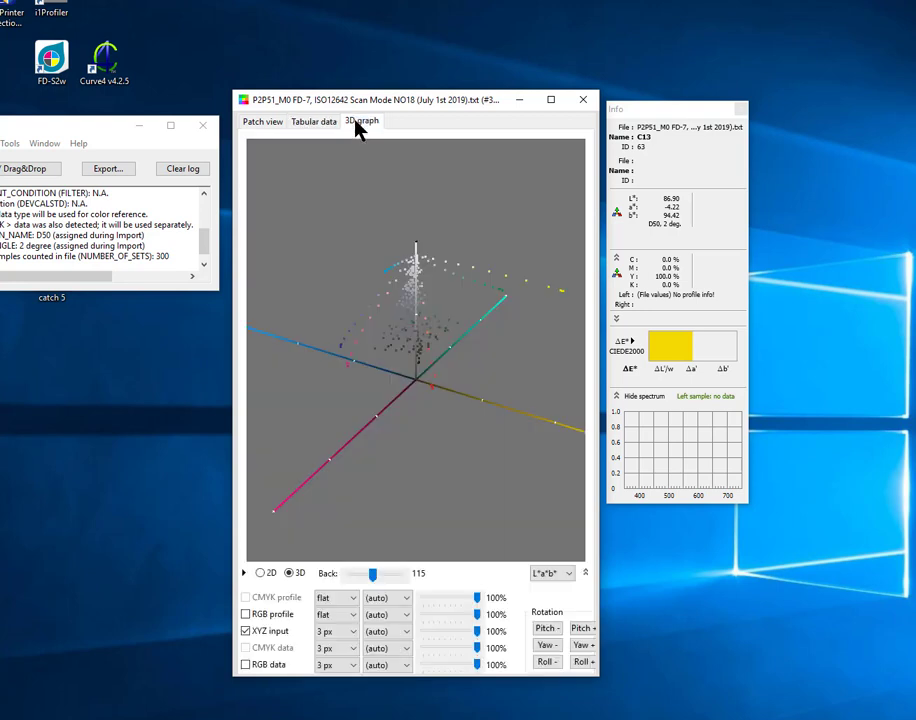
left_click_drag(400, 316, 441, 296)
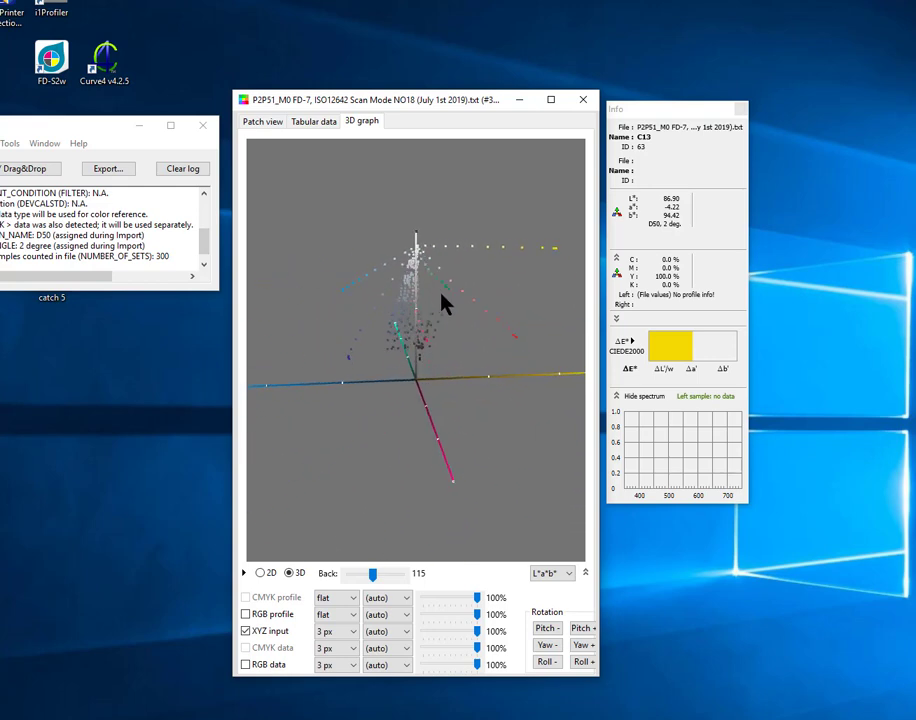
Step: Return to the patch view and recheck the values of solid patches A13, B13 and C13, ending on cyan A13
left_click(262, 122)
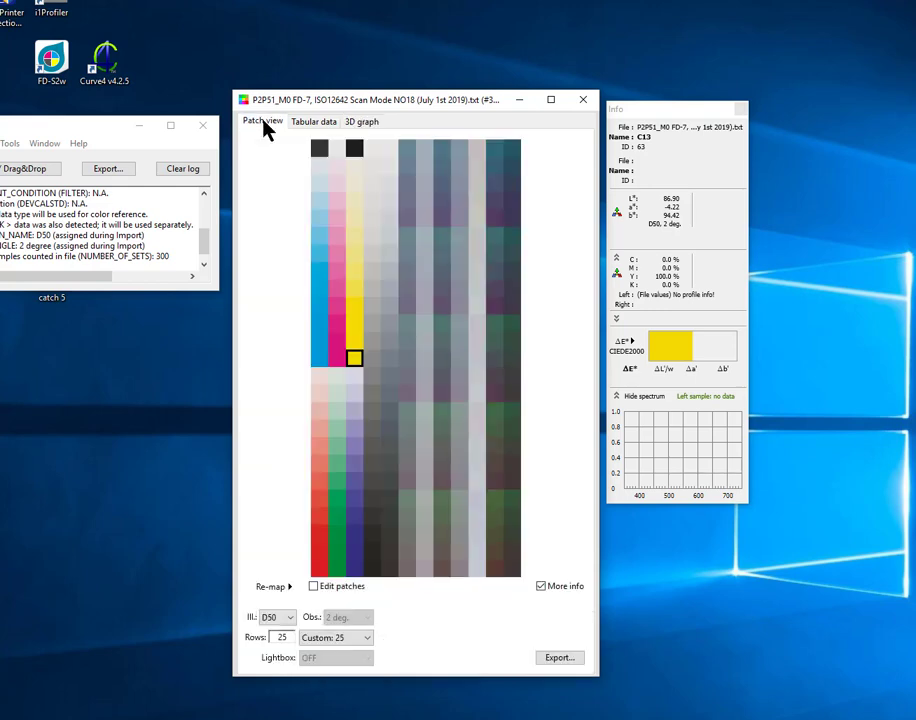
left_click(316, 357)
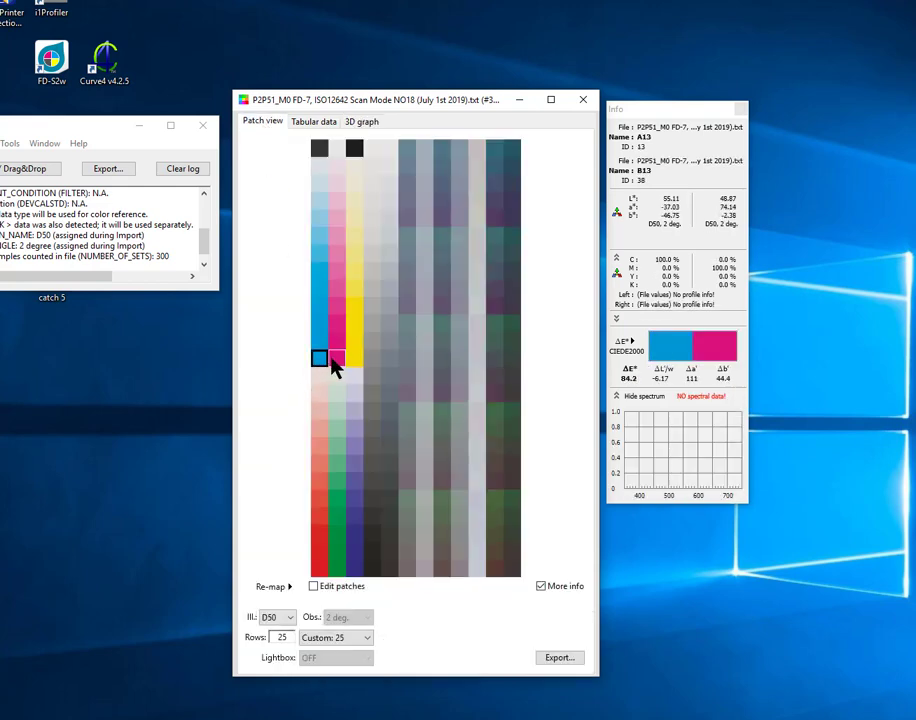
left_click(338, 360)
left_click(352, 359)
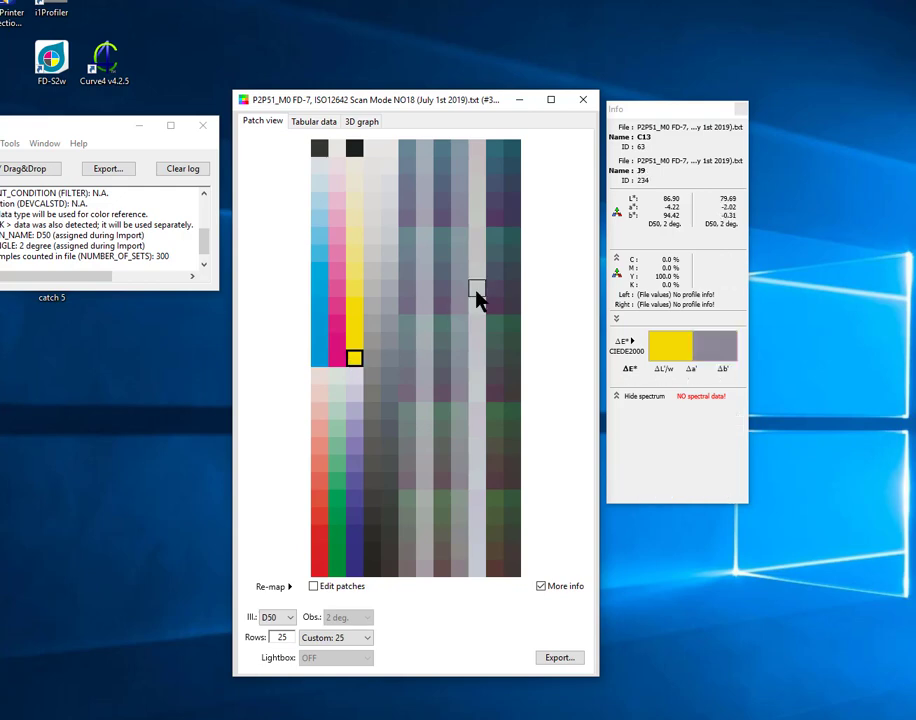
left_click(318, 359)
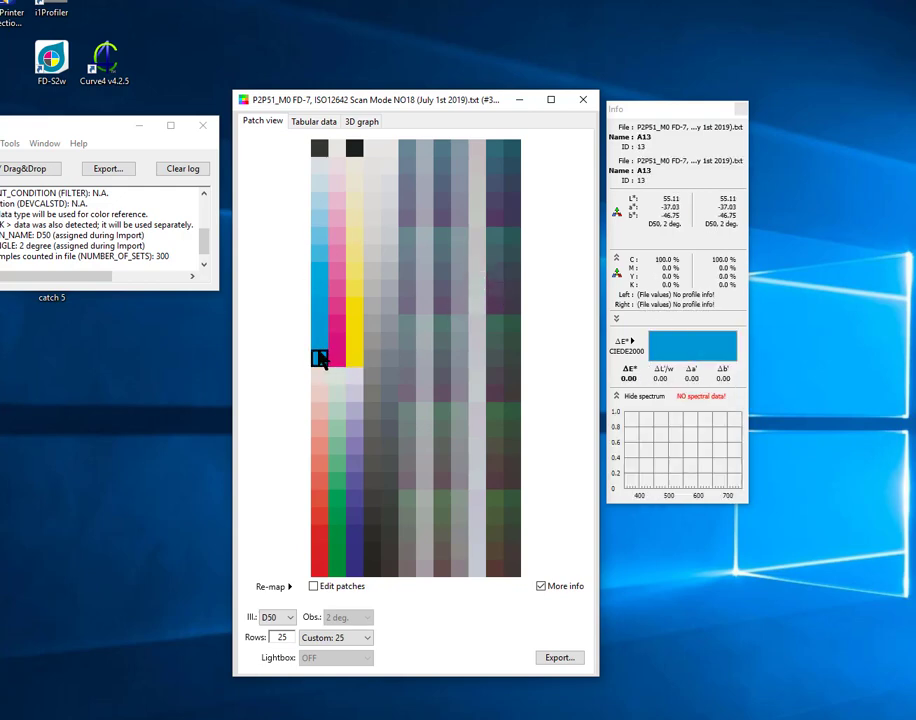
Step: Examine the values of black patch D25 and the overprint patches C25, B25 and A25, ending on solid cyan patch A13
left_click(320, 568)
left_click(369, 567)
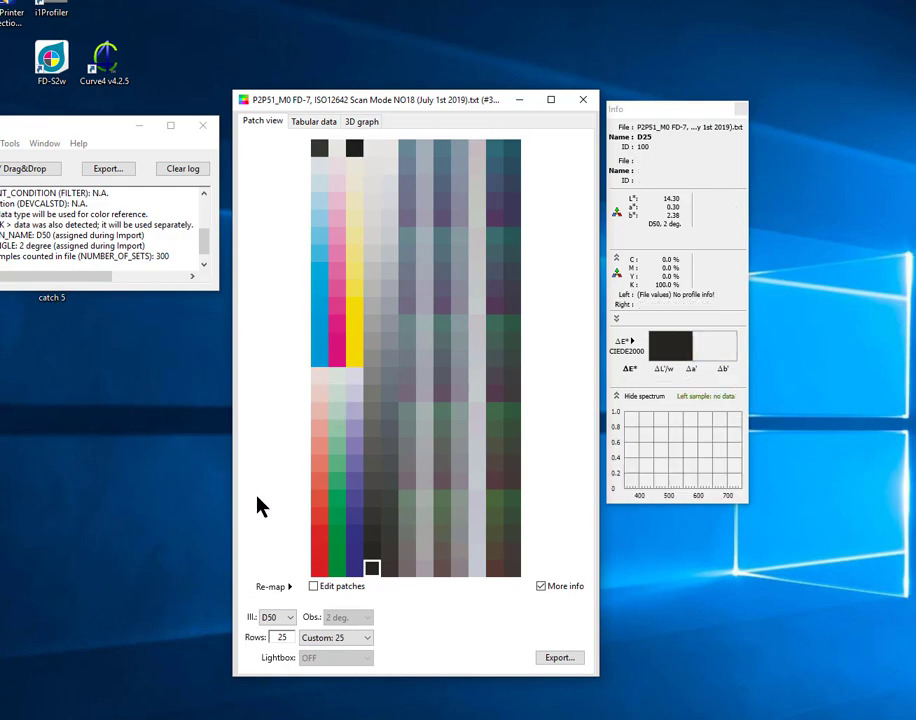
left_click(354, 568)
left_click(337, 568)
left_click(318, 568)
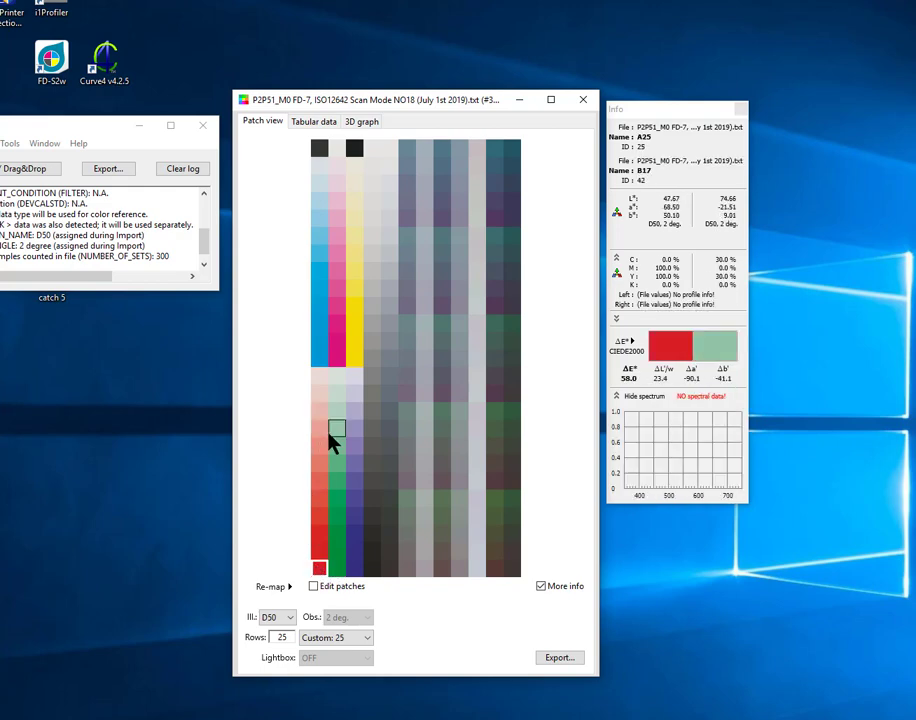
left_click(320, 360)
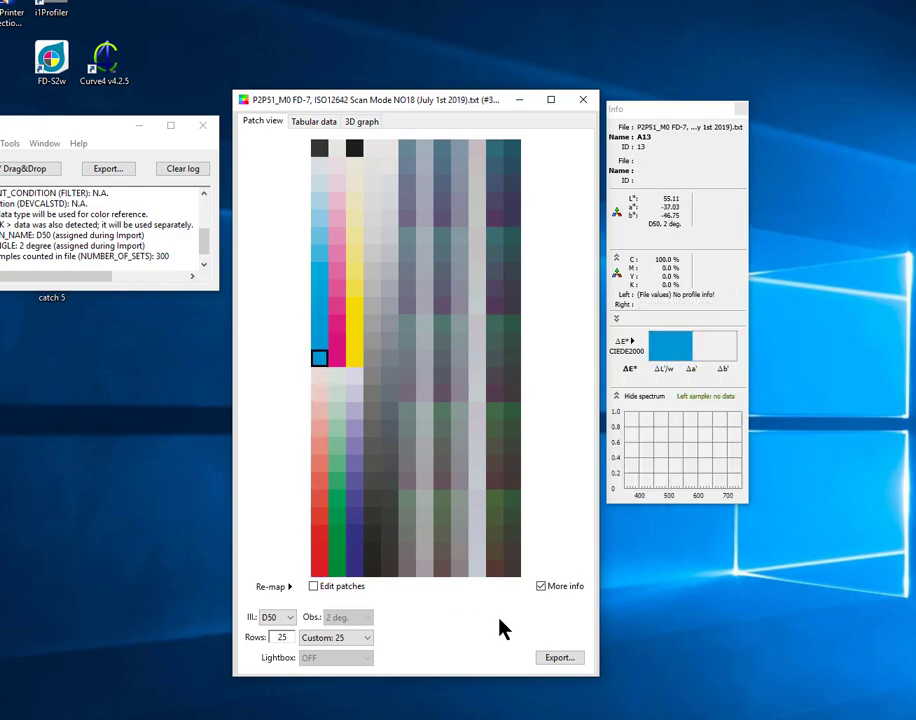